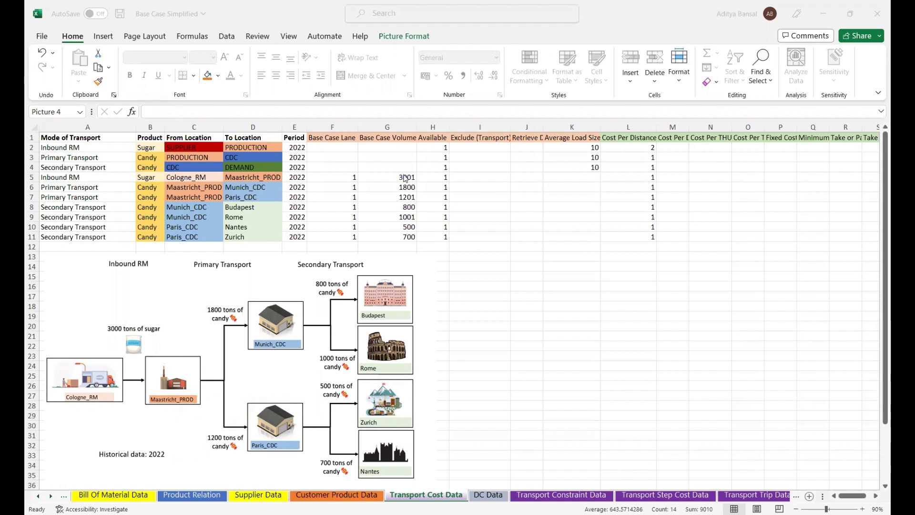
# - Review the base case volumes of all transport lanes, from Cologne_RM through to Zurich, in the Transport Cost Data sheet
pyautogui.moveTo(405, 179); pyautogui.dragTo(403, 237)
pyautogui.click(462, 275)
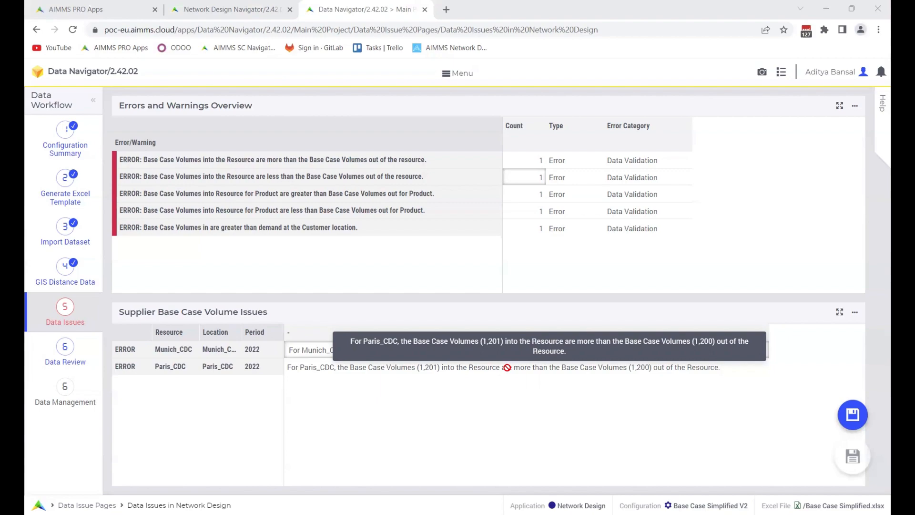
# - Switch to the Excel workbook and check the candy created and sugar needed quantities in the Bill Of Material Data sheet
pyautogui.hotkey('alt', 'Tab')
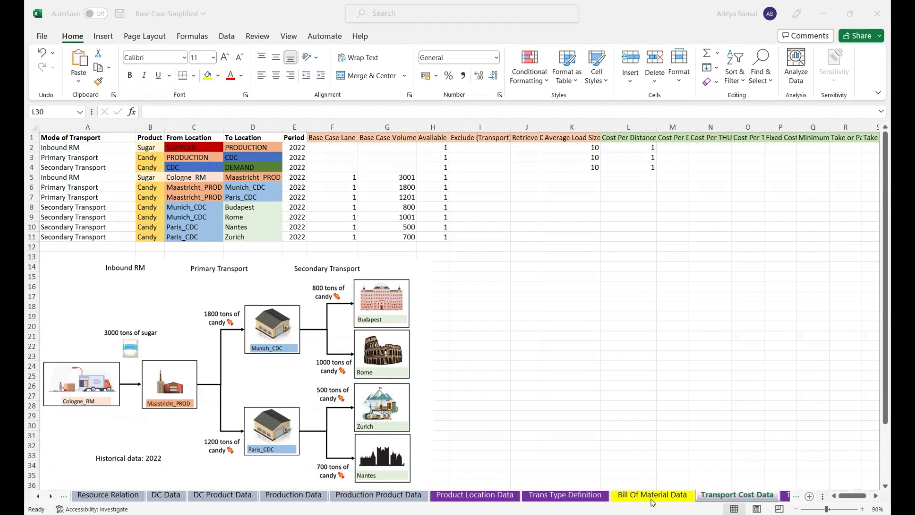
pyautogui.click(652, 495)
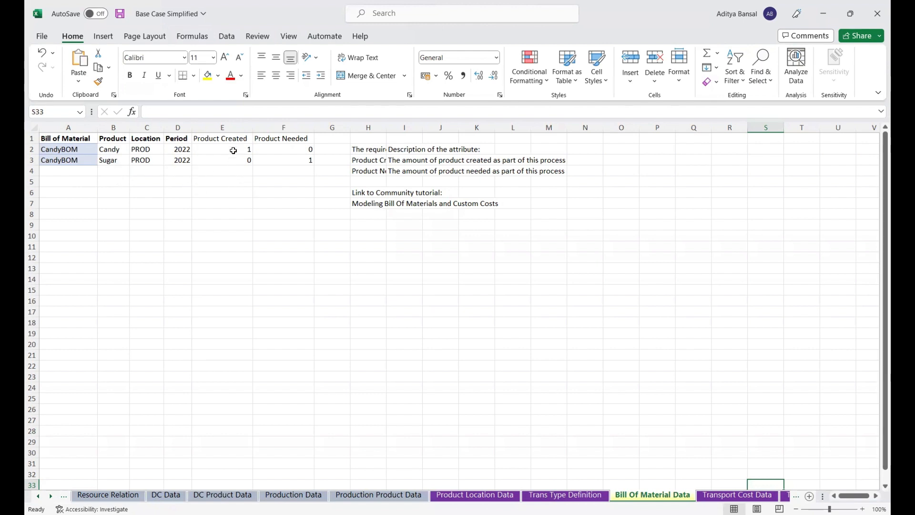
pyautogui.click(288, 164)
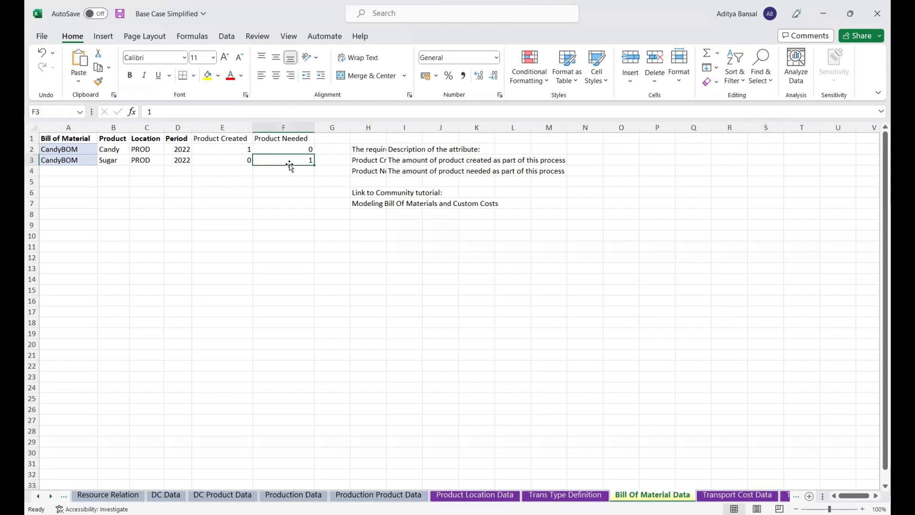
pyautogui.click(232, 147)
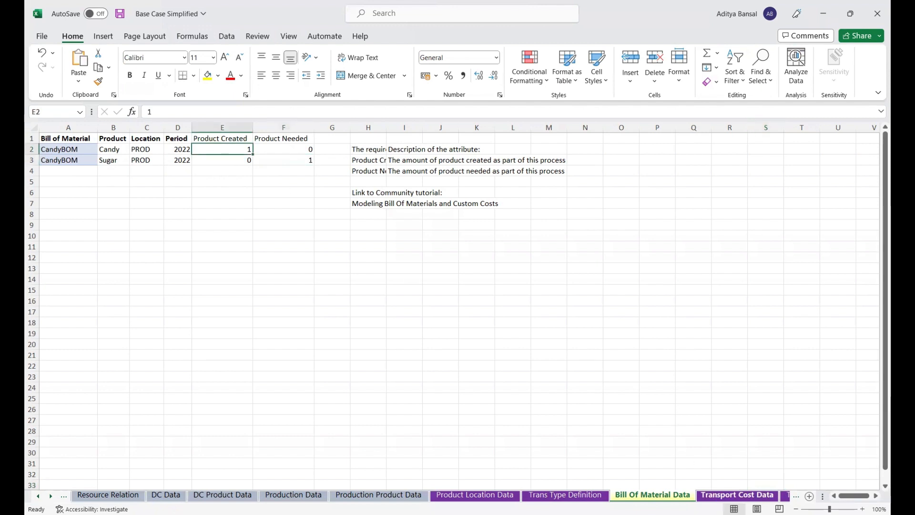
# - Set the base case volume of the Cologne_RM to Maastricht_PROD sugar lane to 3000 in the Transport Cost Data sheet
pyautogui.click(737, 494)
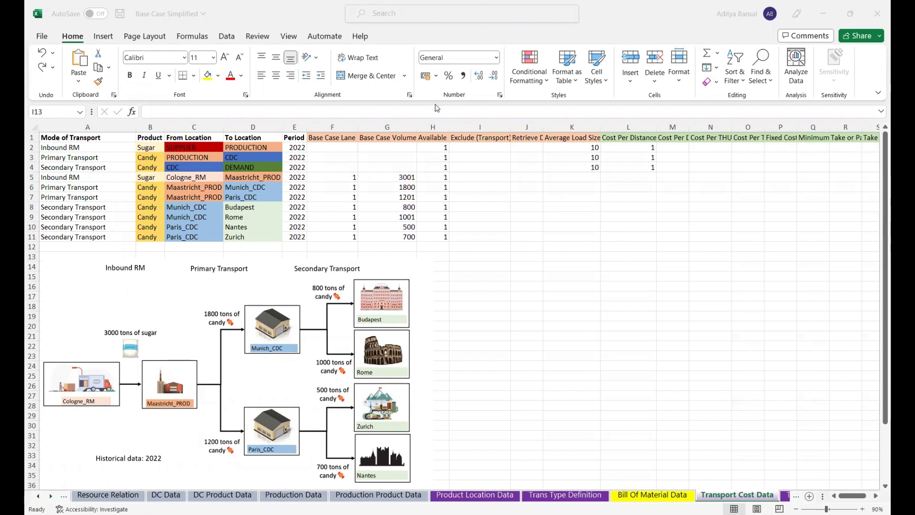
pyautogui.click(387, 127)
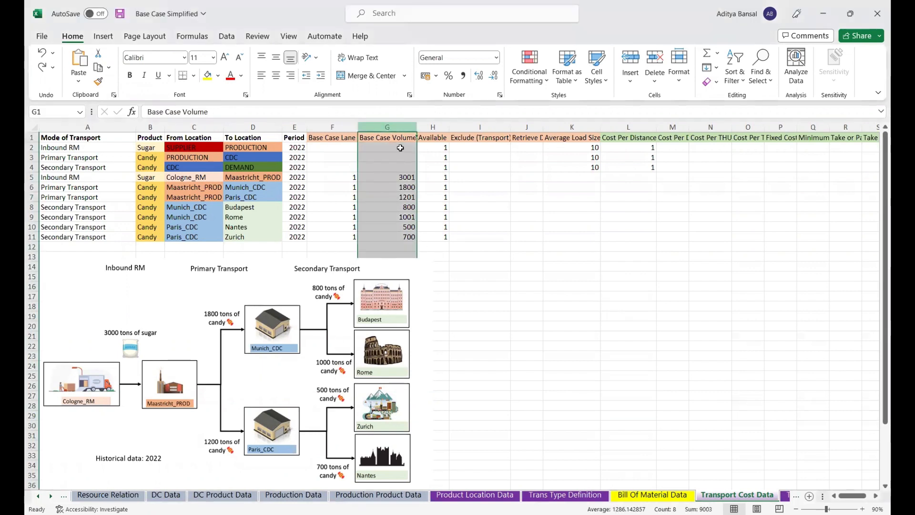
pyautogui.click(402, 177)
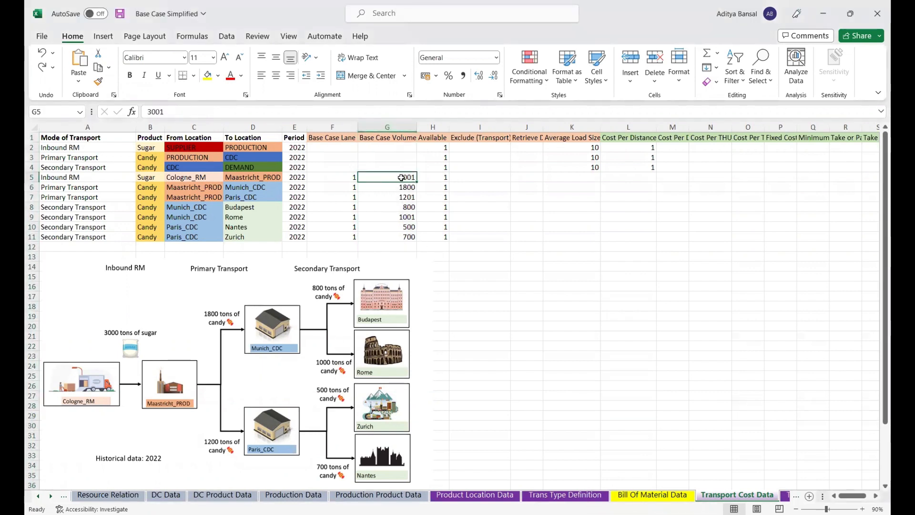
pyautogui.click(339, 112)
pyautogui.press('BackSpace')
pyautogui.write('0')
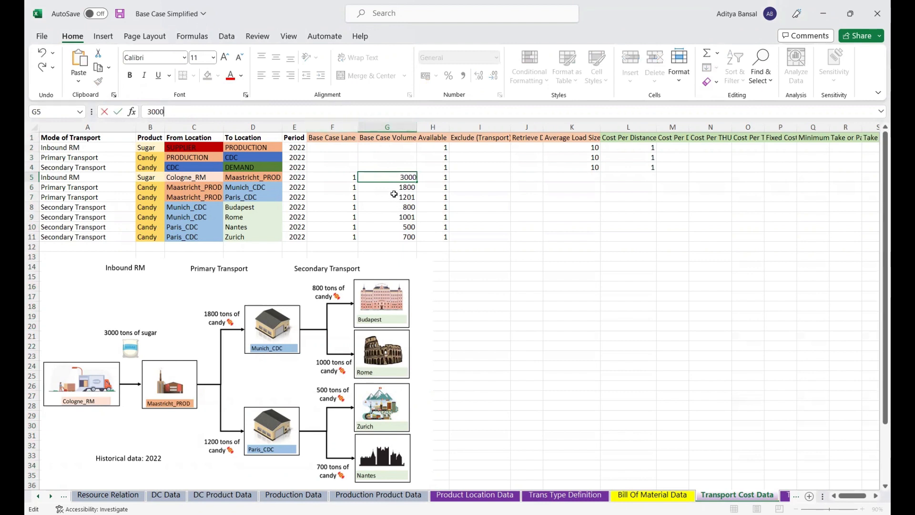
# - Set the base case volume of the Maastricht_PROD to Paris_CDC candy lane to 1200
pyautogui.click(393, 196)
pyautogui.click(341, 111)
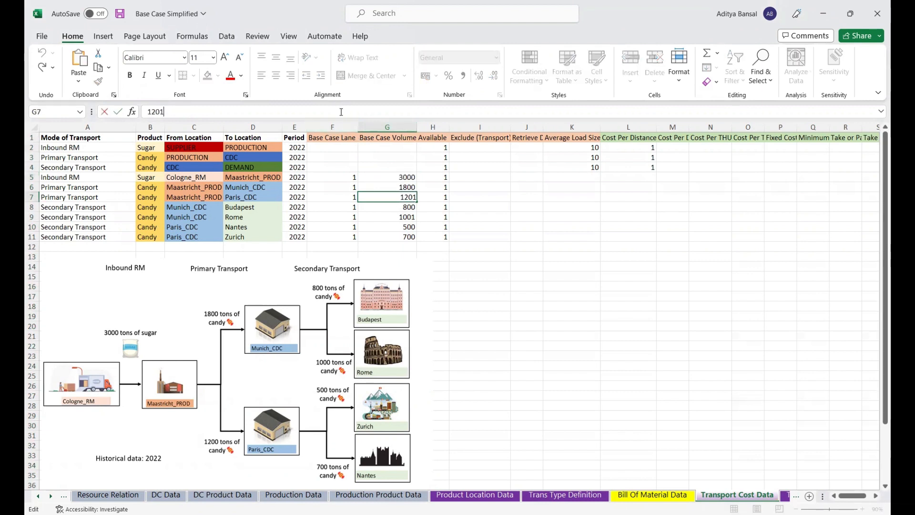
pyautogui.press('BackSpace')
pyautogui.write('0')
# - Set the base case volume of the Munich_CDC to Rome candy lane to 1000
pyautogui.click(384, 217)
pyautogui.click(327, 111)
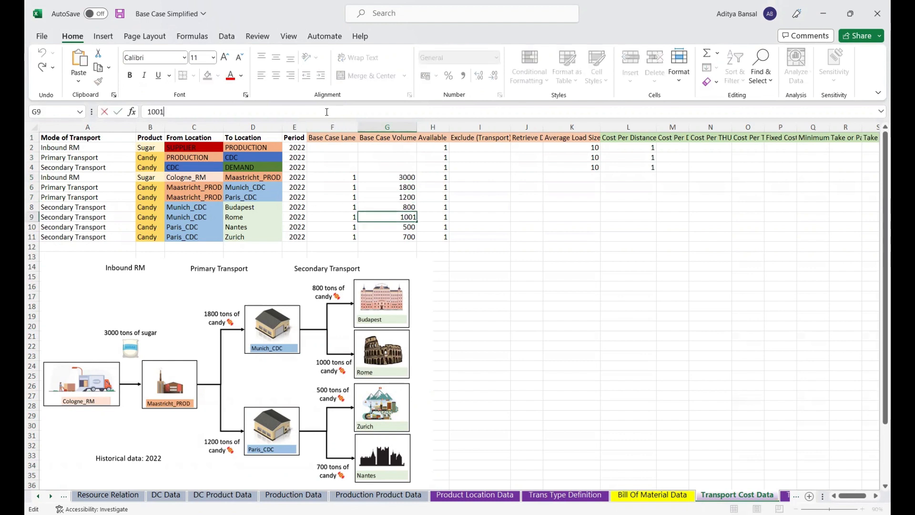
pyautogui.press('BackSpace')
pyautogui.write('0')
pyautogui.click(535, 296)
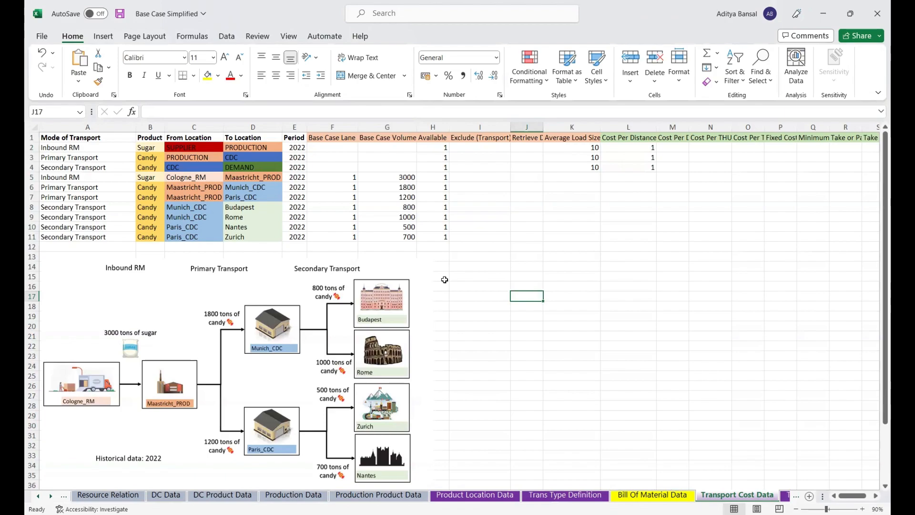
# - Switch to Data Navigator and inspect the error about outgoing base case volumes exceeding the resource's maximum capacity
pyautogui.hotkey('alt', 'Tab')
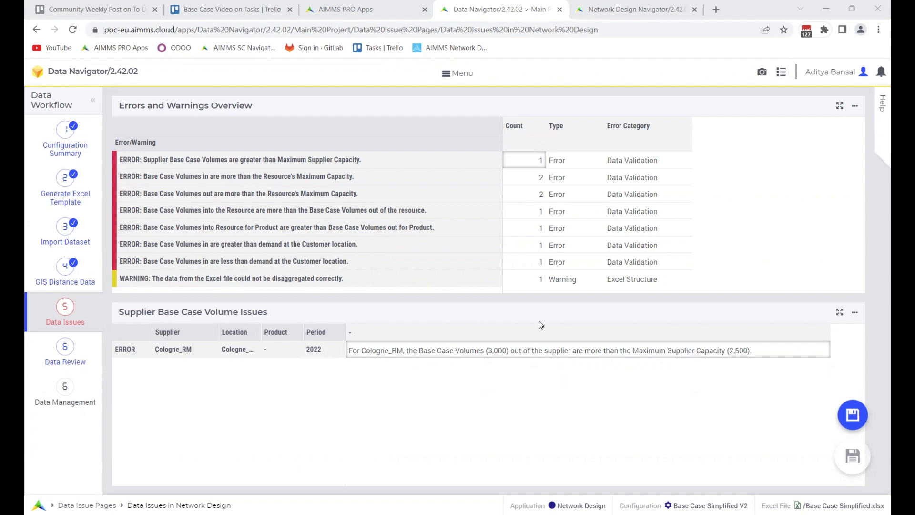
pyautogui.click(526, 193)
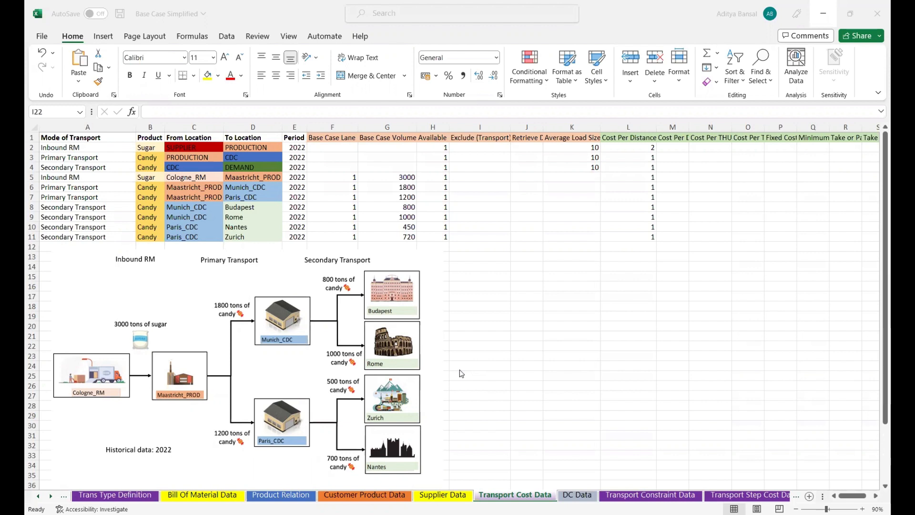
# - Check the base case volumes of the inbound lane and the two primary transport lanes in the Transport Cost Data sheet
pyautogui.click(404, 178)
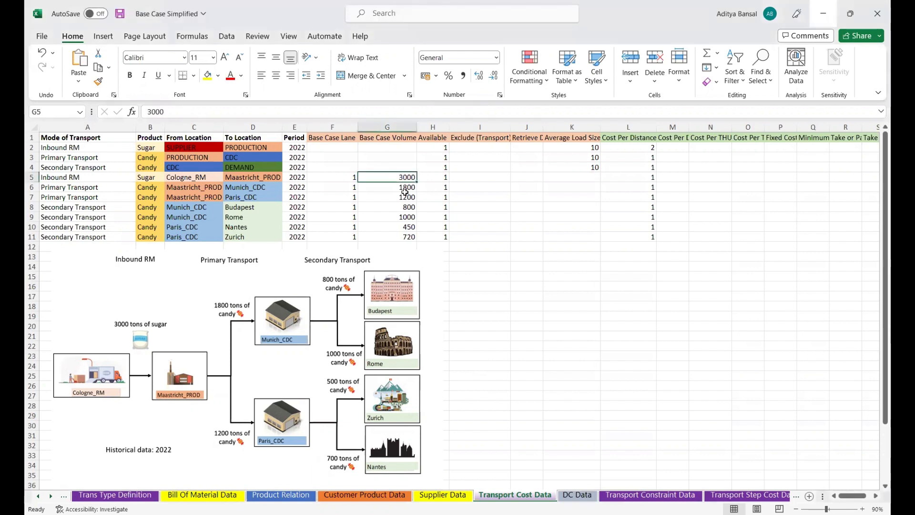
pyautogui.moveTo(404, 190); pyautogui.dragTo(406, 194)
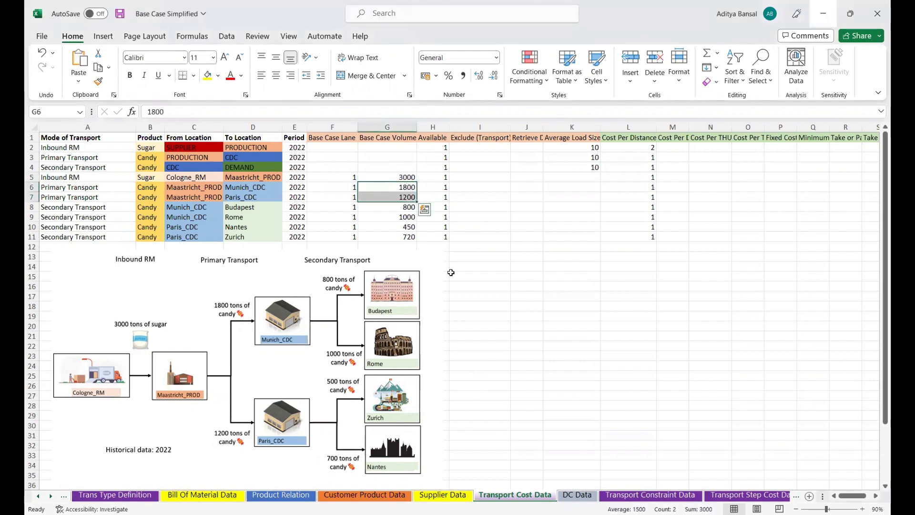
pyautogui.click(451, 272)
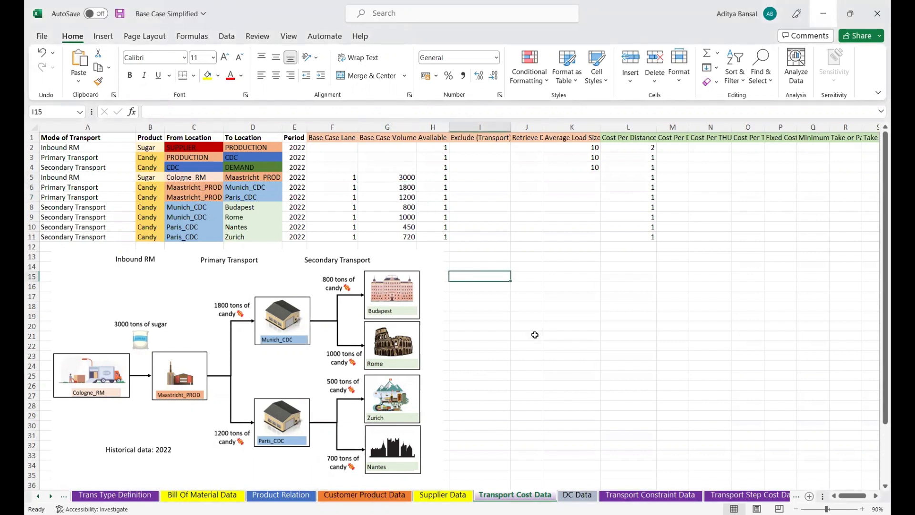
# - Set the maximum capacity of supplier Cologne_RM to 500 in the Supplier Data sheet
pyautogui.click(447, 496)
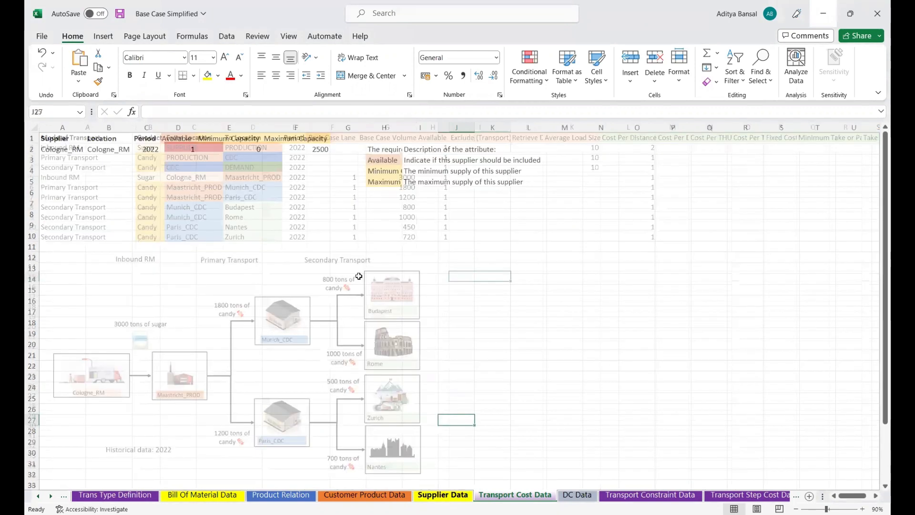
pyautogui.click(307, 152)
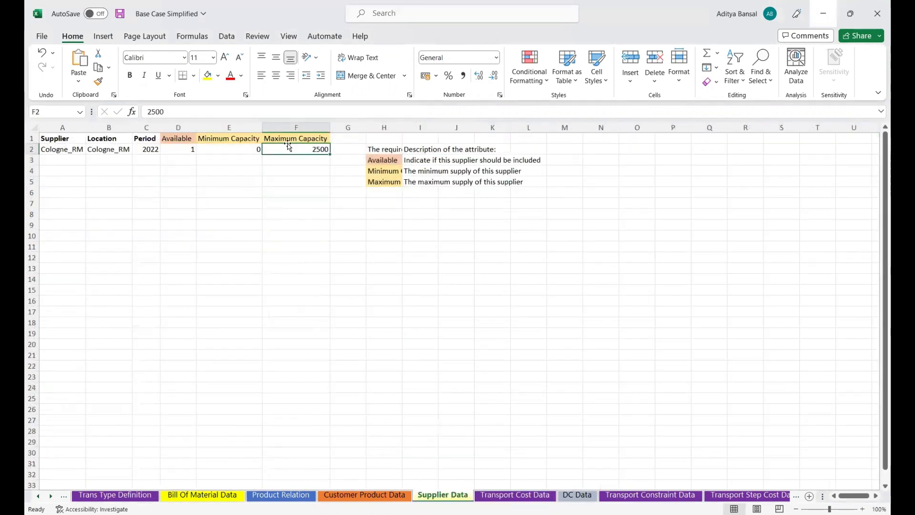
pyautogui.click(185, 111)
pyautogui.moveTo(185, 112); pyautogui.dragTo(145, 113)
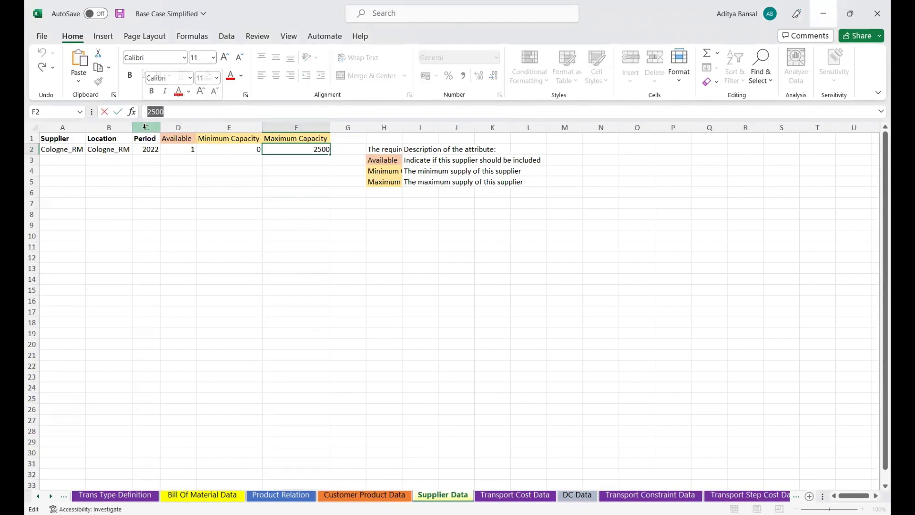
pyautogui.write('500')
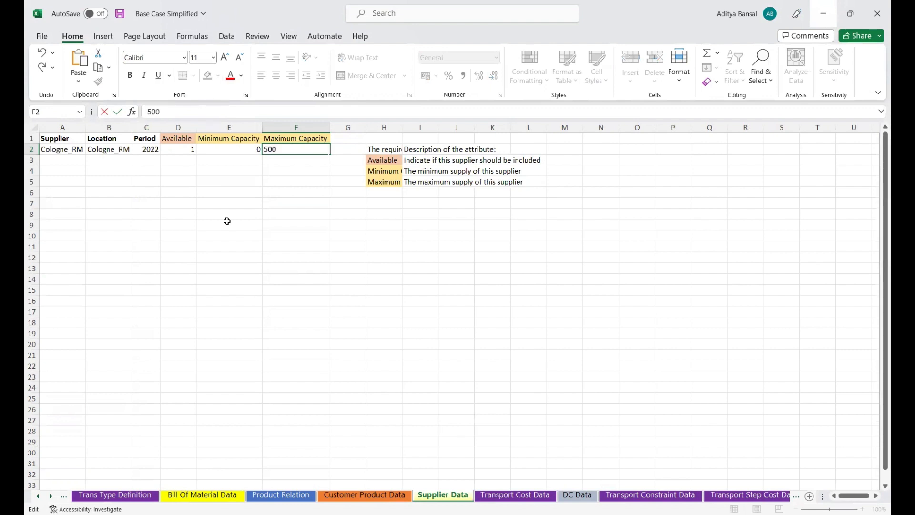
pyautogui.click(239, 240)
# - Set the maximum capacity of Munich_CDC to 5000 in the DC Data sheet
pyautogui.click(574, 494)
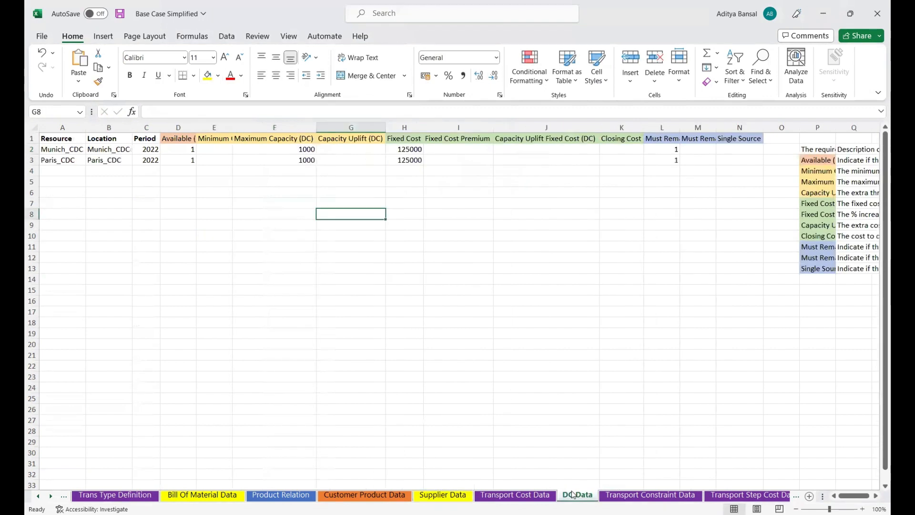
pyautogui.click(292, 151)
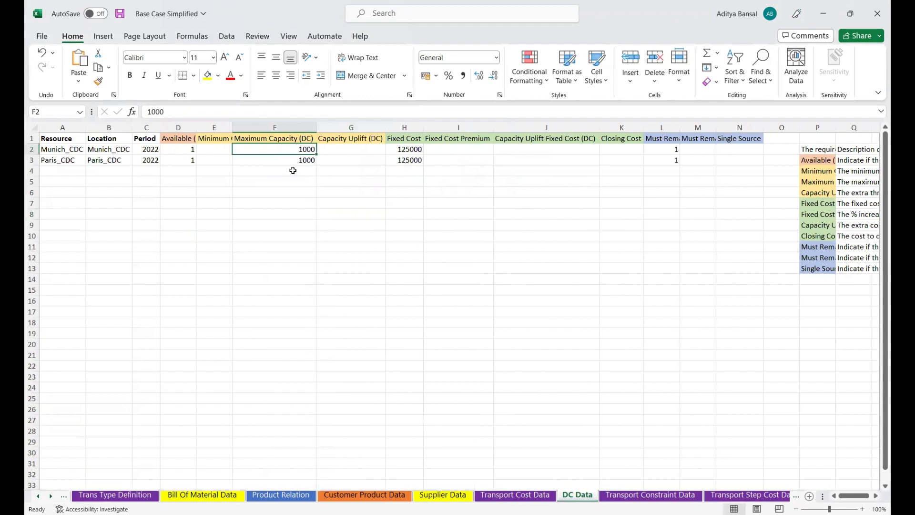
pyautogui.click(250, 110)
pyautogui.press('BackSpace')
pyautogui.press('BackSpace')
pyautogui.press('BackSpace')
pyautogui.press('BackSpace')
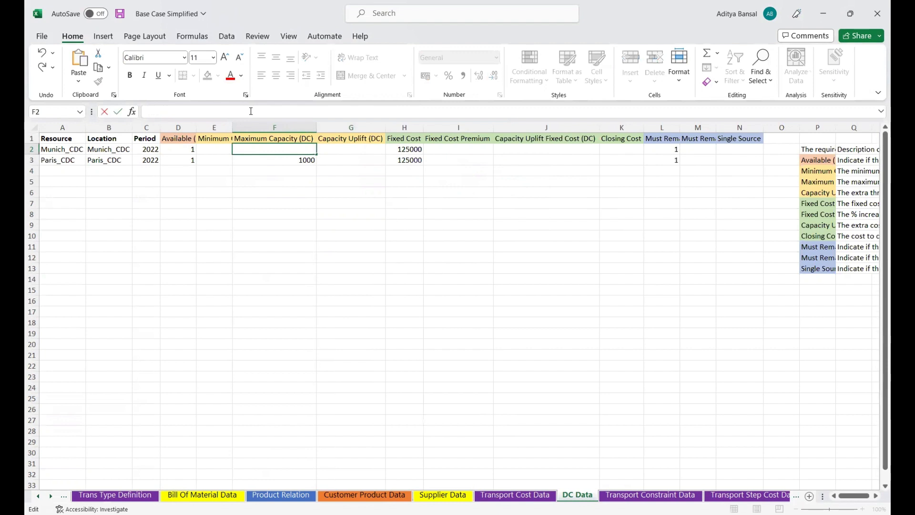
pyautogui.write('5000')
# - Fill Munich_CDC's maximum capacity of 5000 down to the Paris_CDC row
pyautogui.click(303, 158)
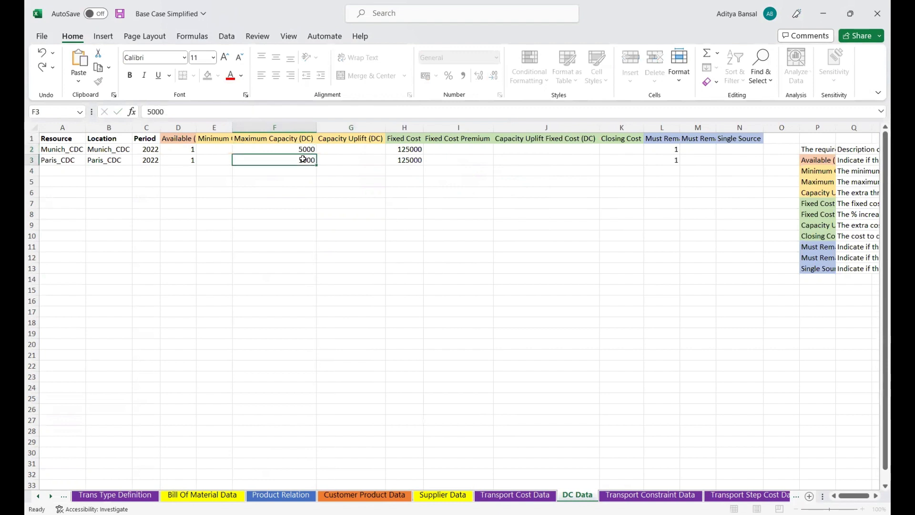
pyautogui.click(305, 150)
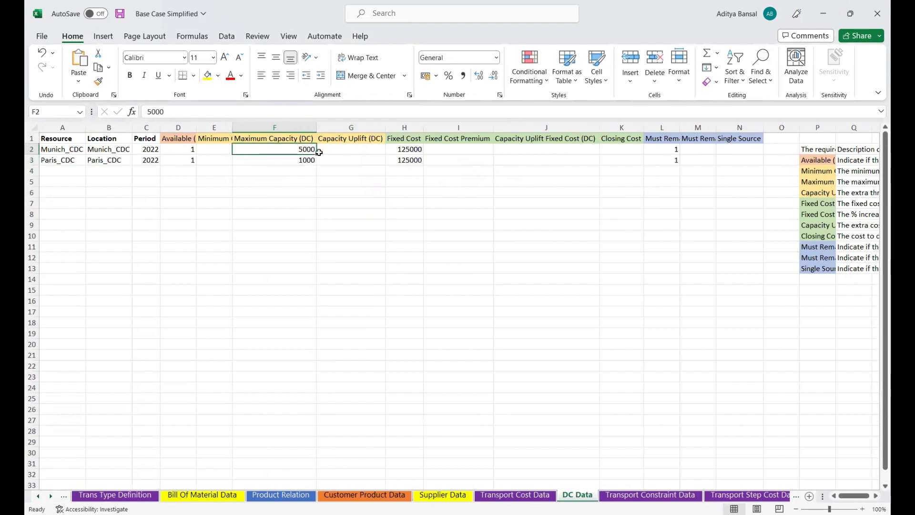
pyautogui.moveTo(316, 155); pyautogui.dragTo(318, 163)
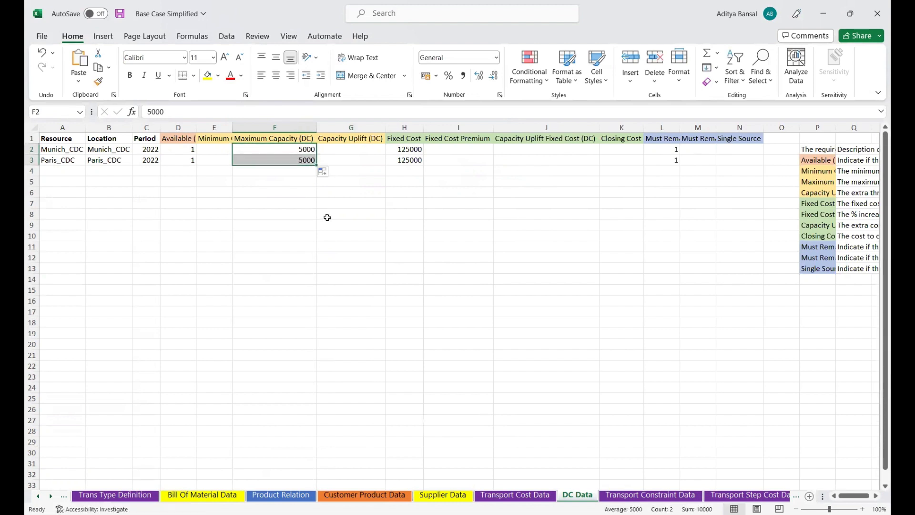
pyautogui.click(328, 218)
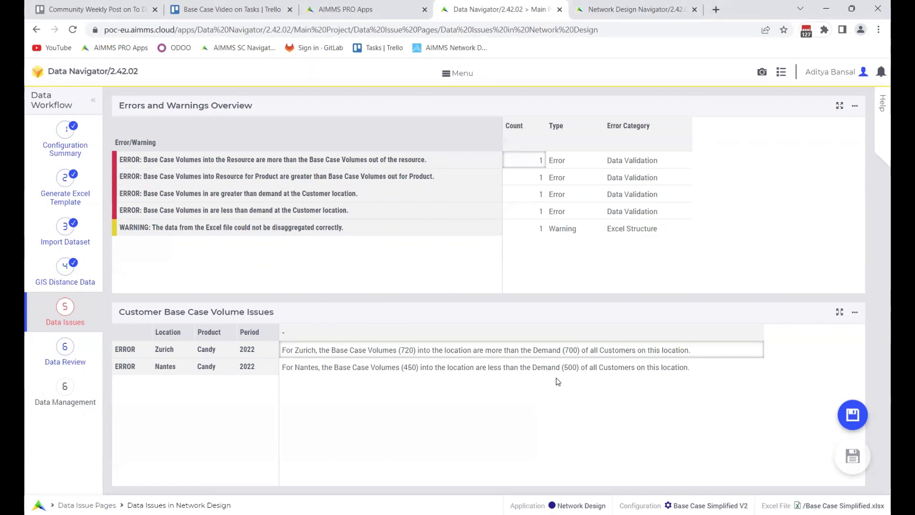
# - Switch to the Excel workbook and check the candy demand of Zurich and Nantes in the Customer Product Data sheet
pyautogui.hotkey('alt', 'Tab')
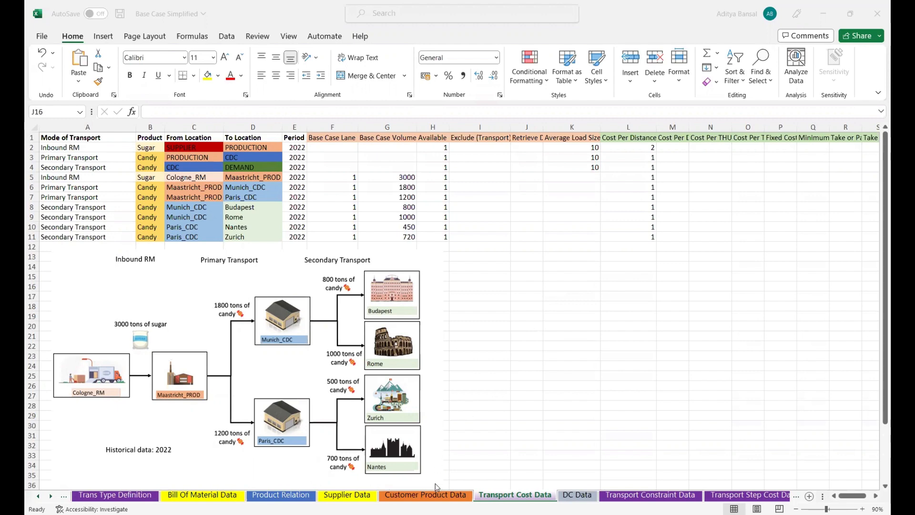
pyautogui.click(425, 495)
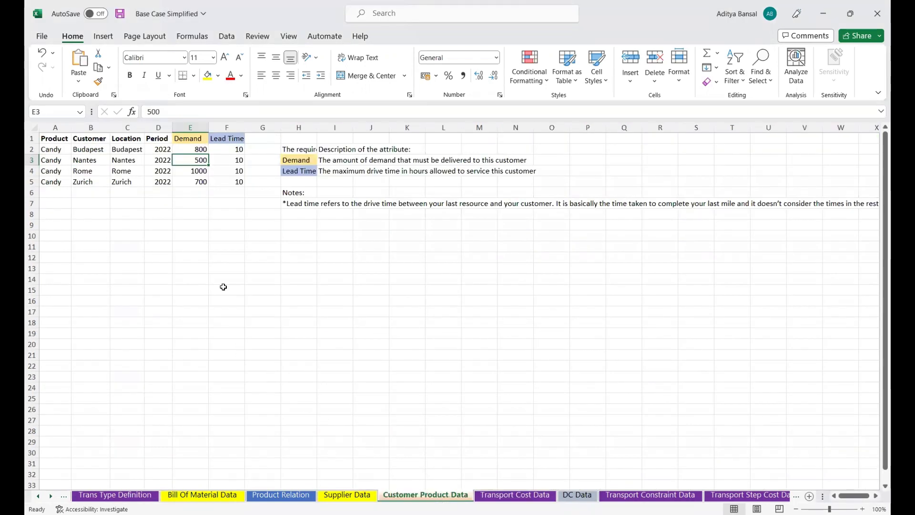
pyautogui.click(199, 181)
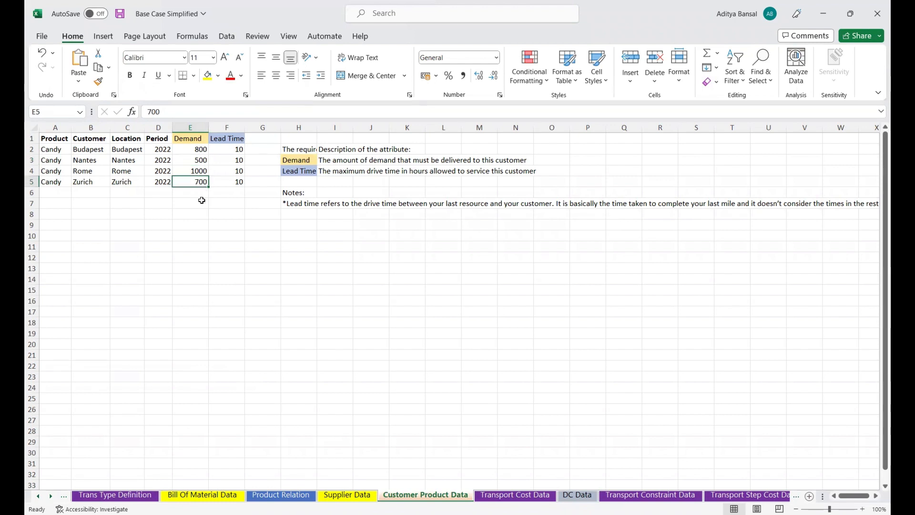
pyautogui.click(197, 161)
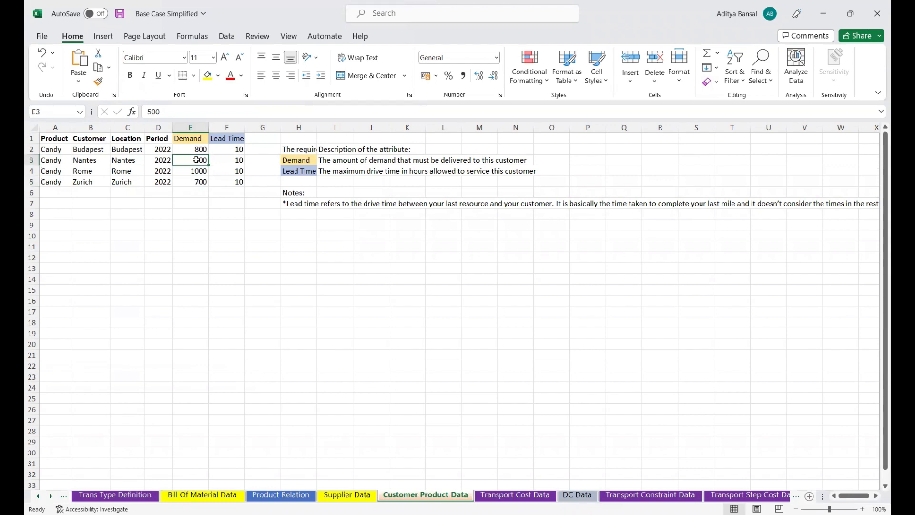
# - In the Transport Cost Data sheet, set the base case volume of the Paris_CDC to Zurich lane to 700
pyautogui.click(498, 496)
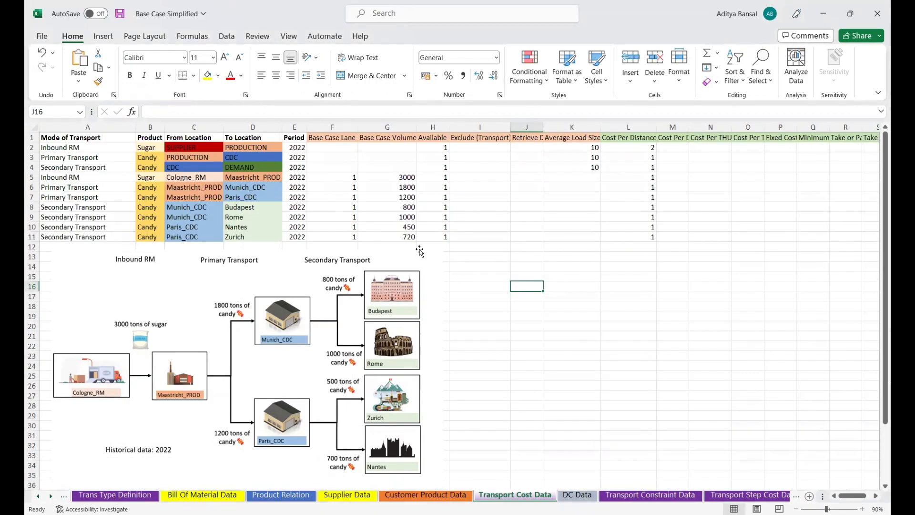
pyautogui.click(405, 237)
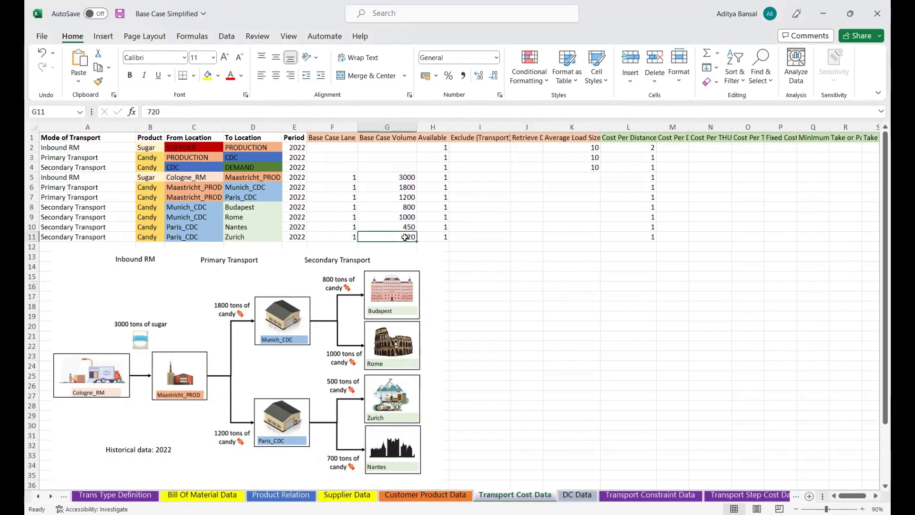
pyautogui.click(198, 110)
pyautogui.press('BackSpace')
pyautogui.press('BackSpace')
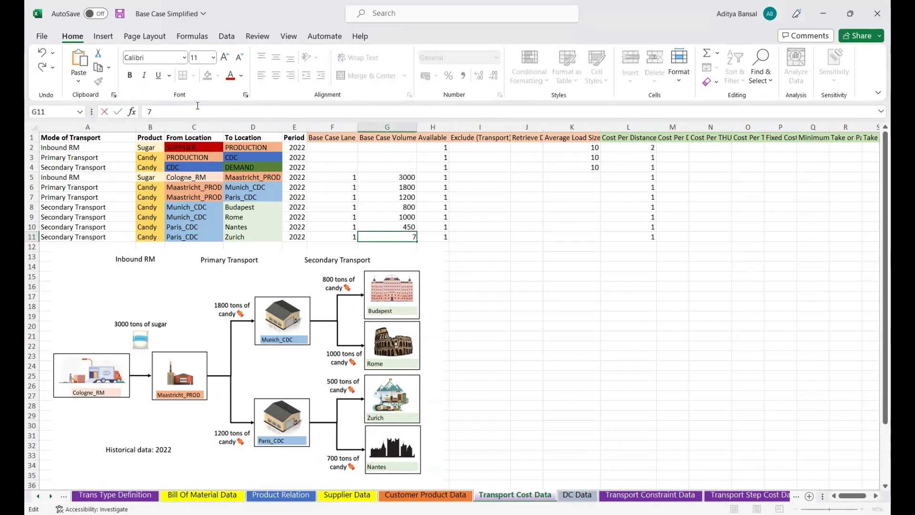
pyautogui.write('00')
# - Set the base case volume of the Paris_CDC to Nantes lane to 500
pyautogui.click(401, 227)
pyautogui.click(222, 111)
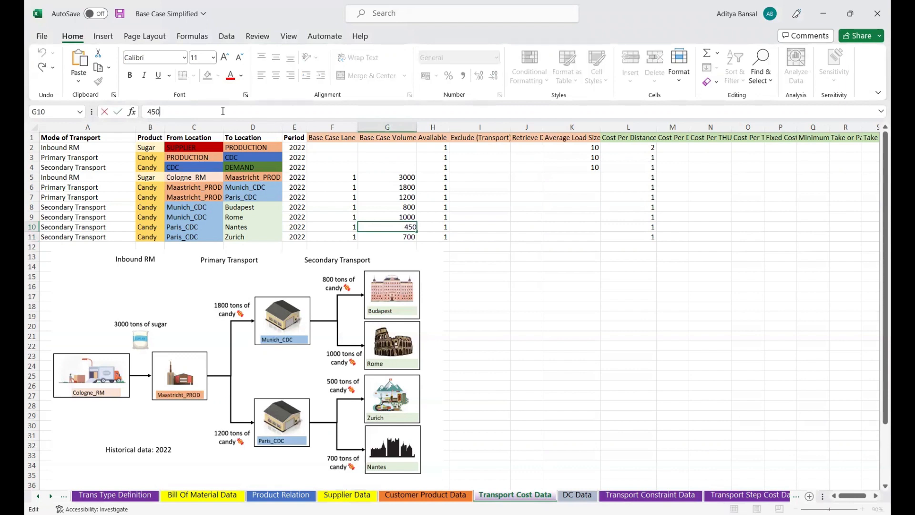
pyautogui.press('BackSpace')
pyautogui.press('BackSpace')
pyautogui.press('BackSpace')
pyautogui.write('500')
pyautogui.click(535, 309)
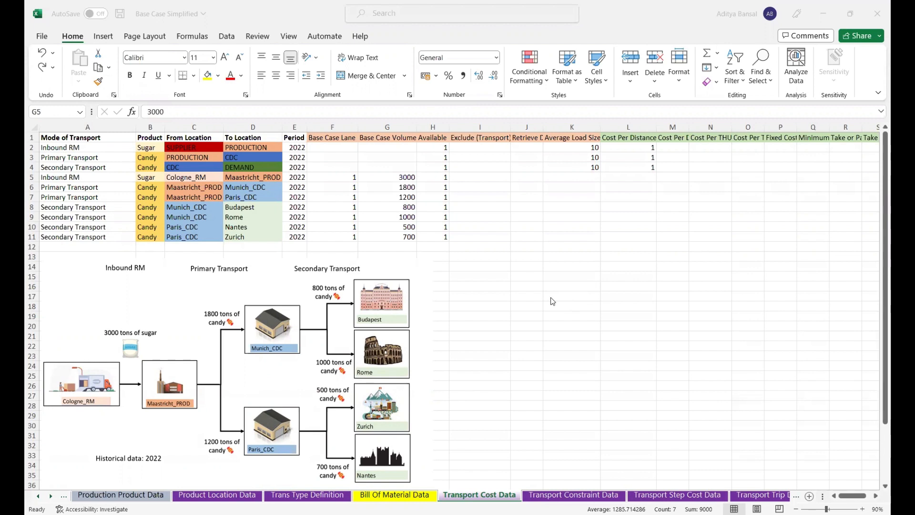
# - Clear all base case volumes for the Inbound RM, Primary Transport and Secondary Transport lanes in rows 5 to 11
pyautogui.click(382, 171)
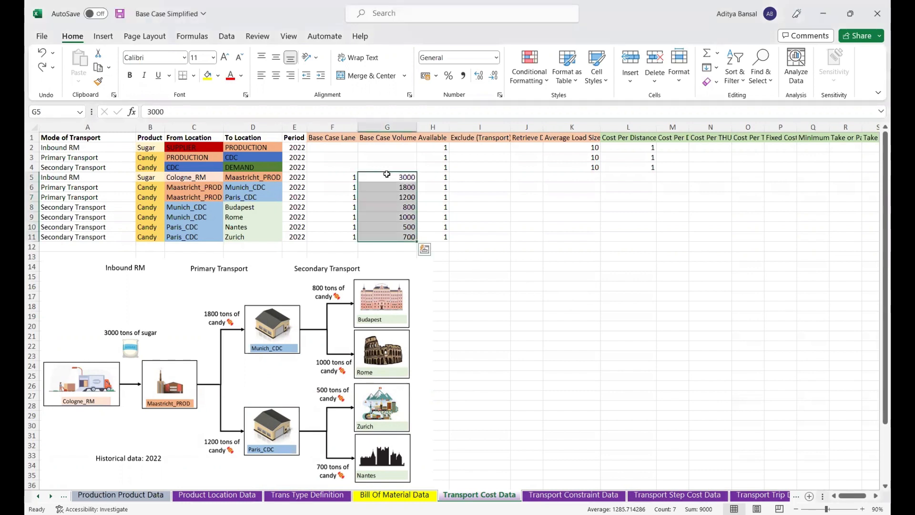
pyautogui.press('Delete')
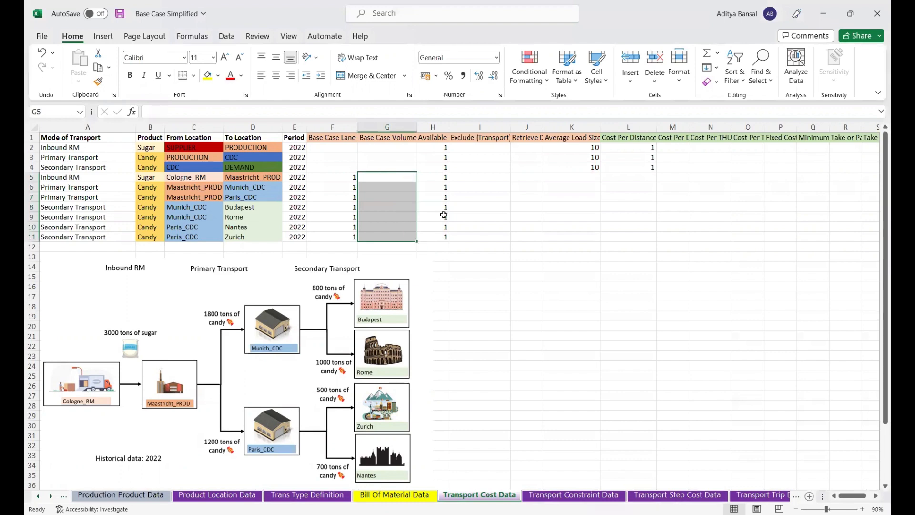
pyautogui.click(493, 278)
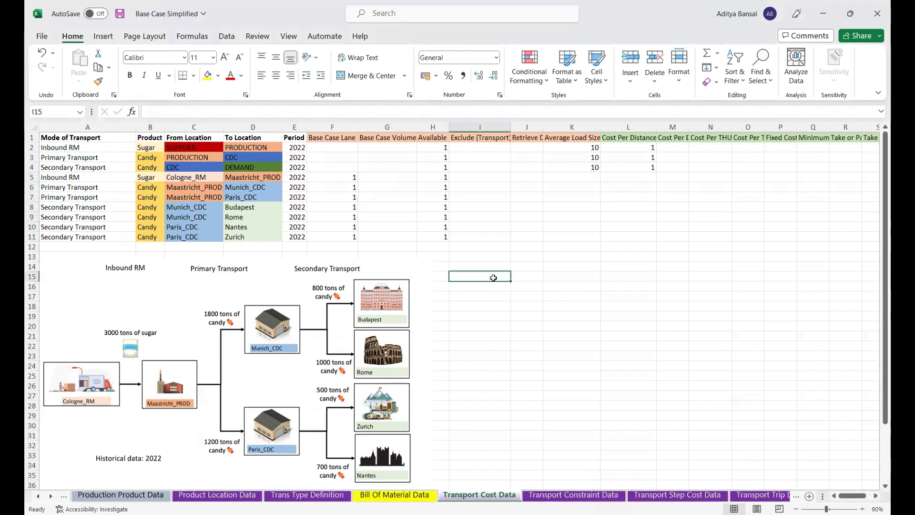
# - Review the minimum and maximum capacities of the lanes in the Transport Constraint Data sheet and return to Transport Cost Data
pyautogui.click(586, 500)
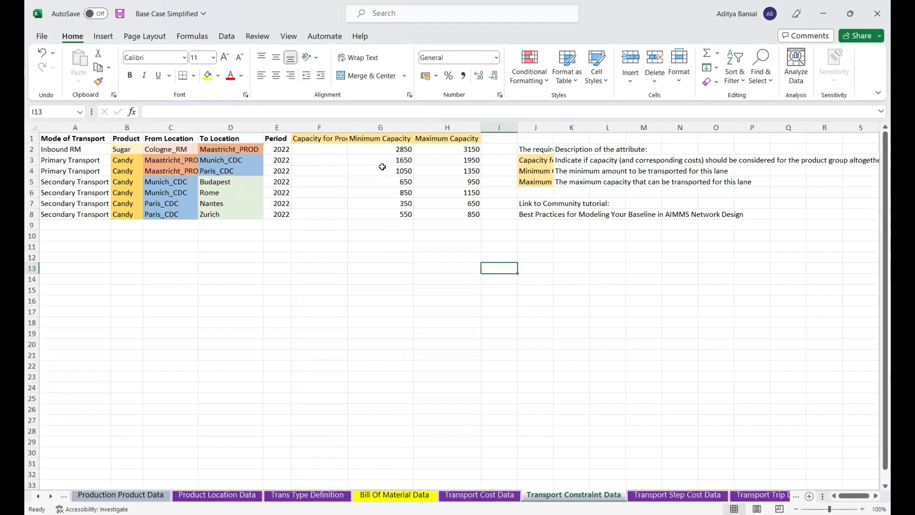
pyautogui.moveTo(382, 133); pyautogui.dragTo(441, 226)
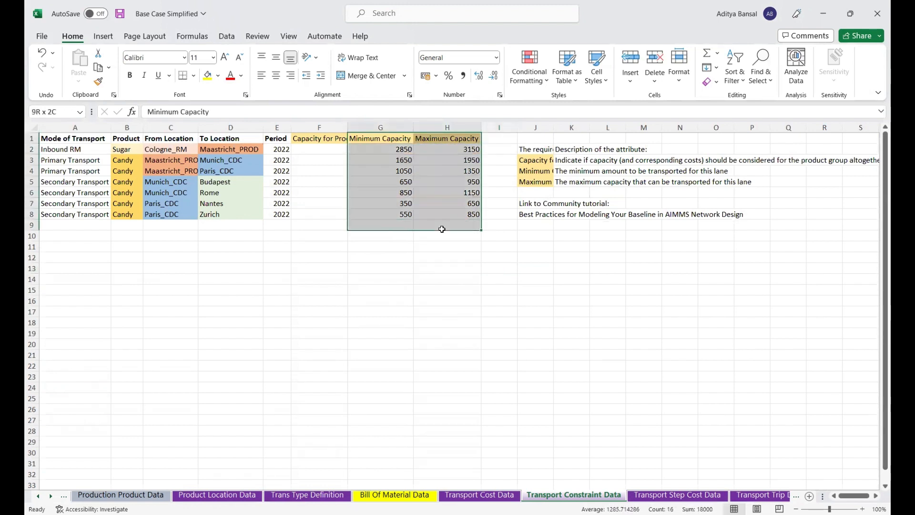
pyautogui.click(434, 342)
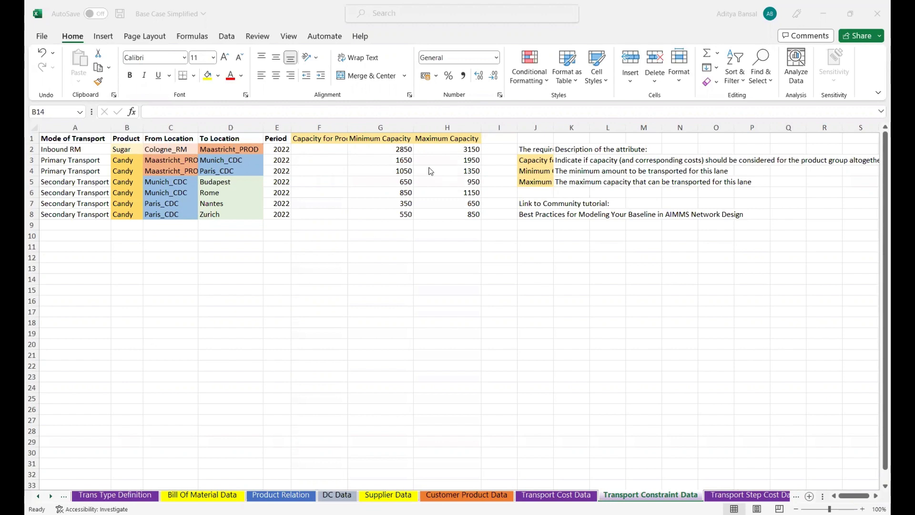
pyautogui.moveTo(395, 151); pyautogui.dragTo(472, 216)
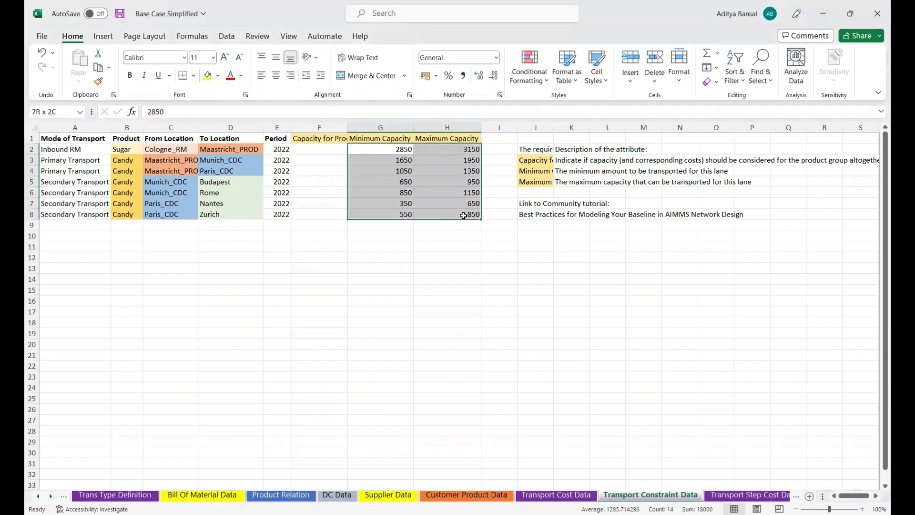
pyautogui.click(555, 495)
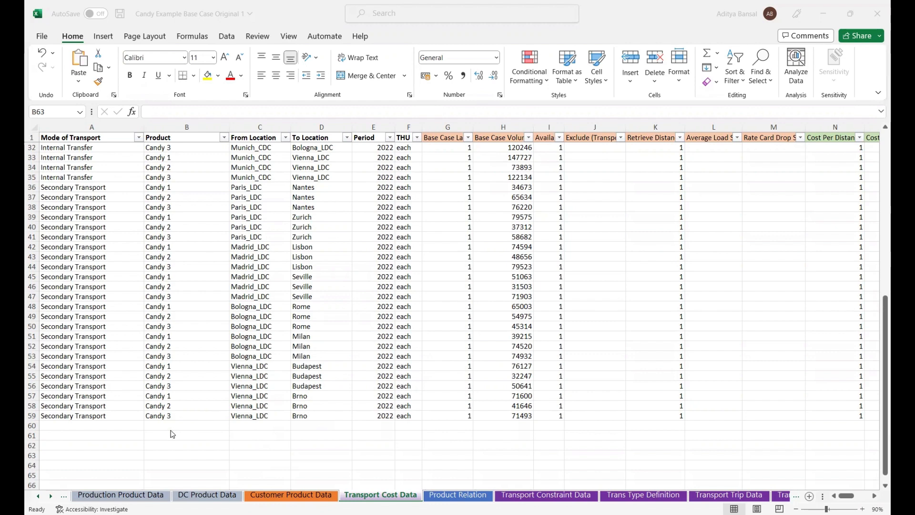
# - Check the product groups in Product Relation, and compare the Brno volume of All Final Products (Group) with the individual candy volumes in Transport Cost Data
pyautogui.hotkey('ctrl', 'pagedown')
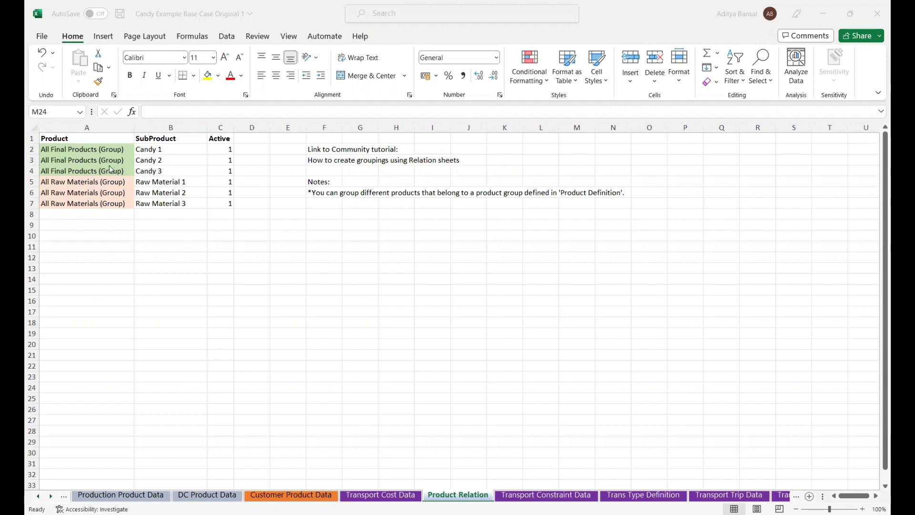
pyautogui.click(405, 494)
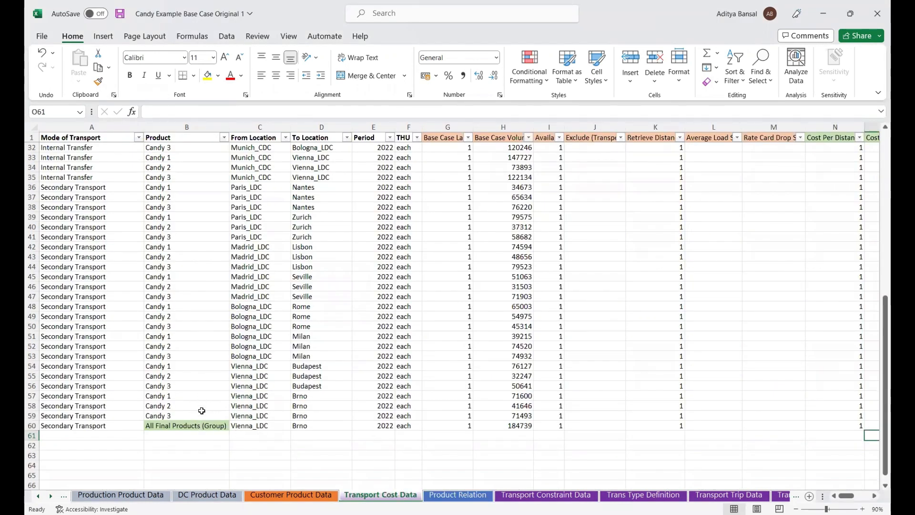
pyautogui.click(207, 427)
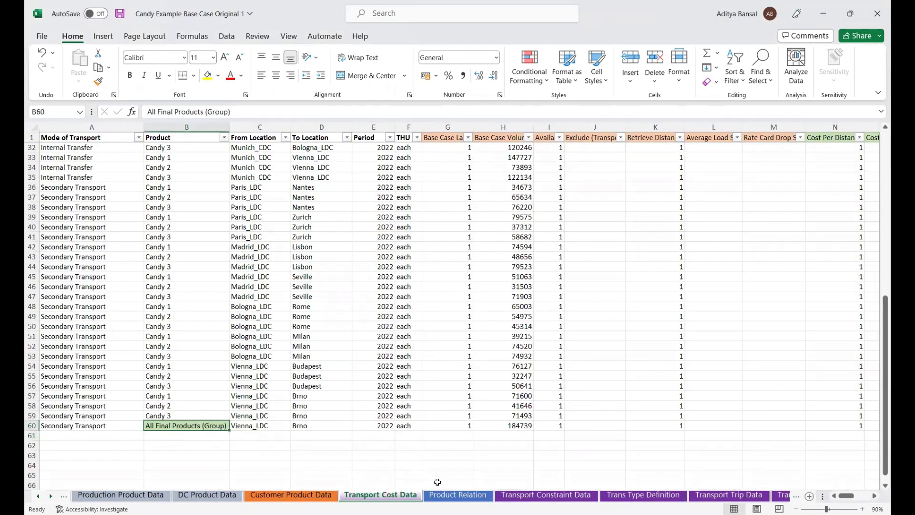
pyautogui.click(513, 429)
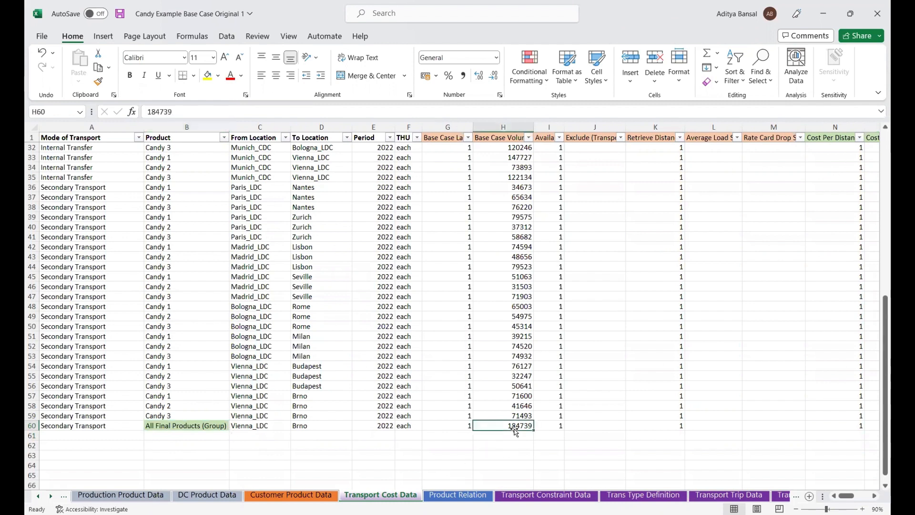
pyautogui.moveTo(523, 399); pyautogui.dragTo(524, 411)
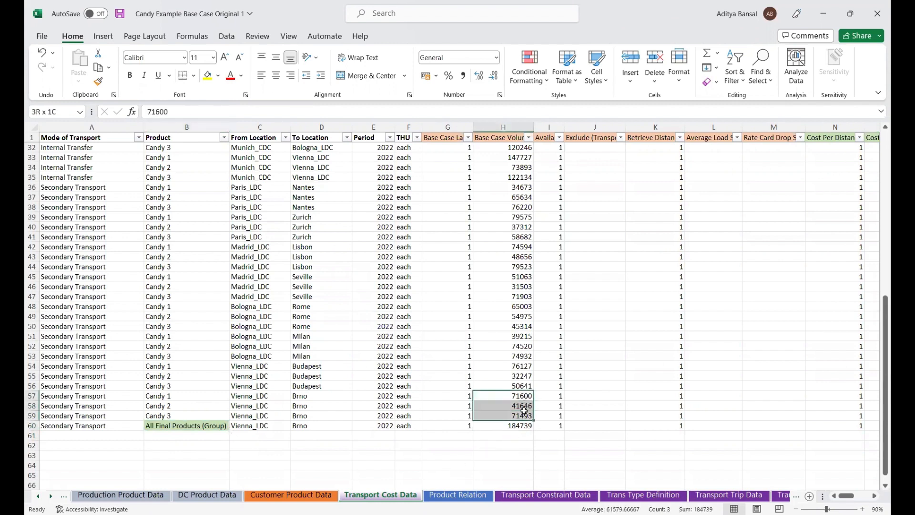
# - Delete the Candy 1, Candy 2 and Candy 3 rows of the Vienna_LDC to Brno lane
pyautogui.moveTo(31, 396); pyautogui.dragTo(38, 416)
pyautogui.rightClick(40, 416)
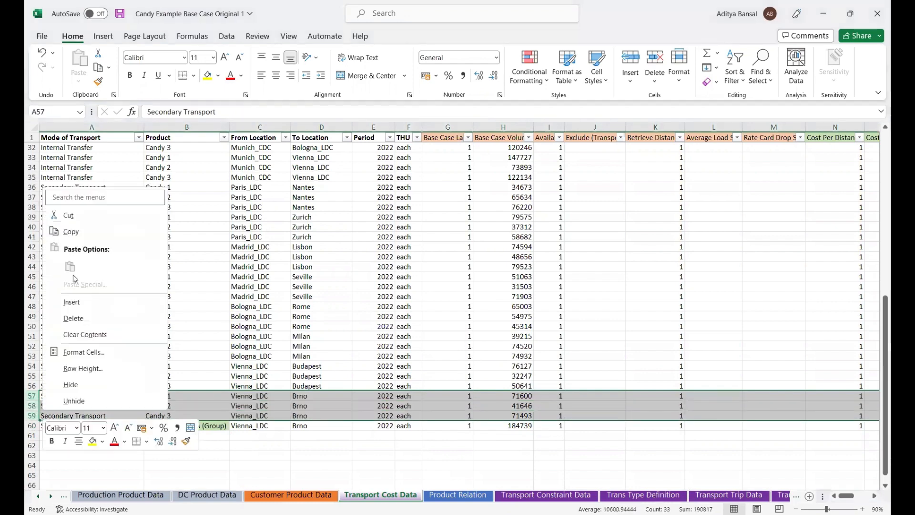
pyautogui.click(79, 319)
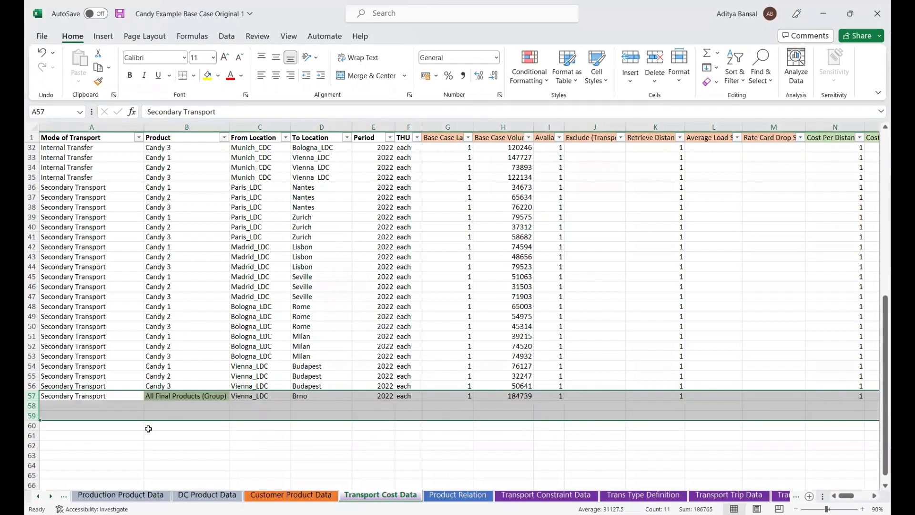
pyautogui.click(144, 449)
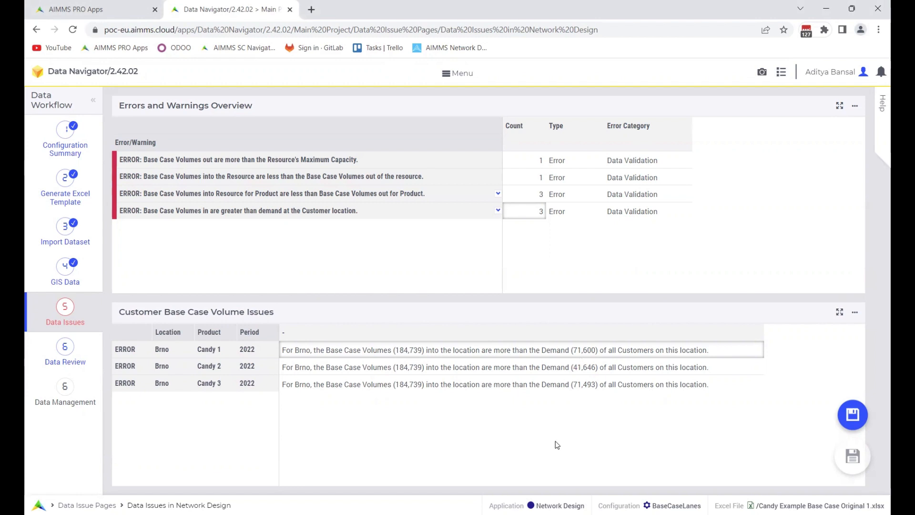
# - Switch to the Excel workbook and undo the deletion of the three individual candy rows for Brno
pyautogui.hotkey('alt', 'Tab')
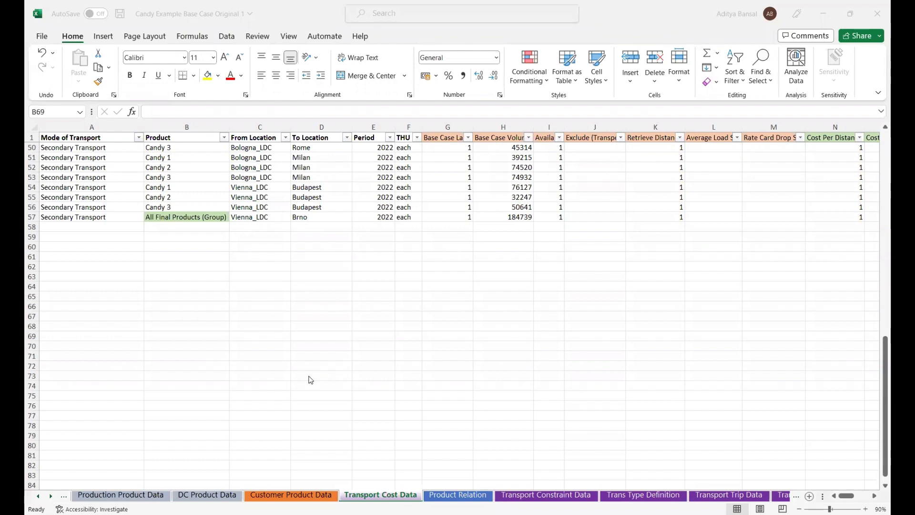
pyautogui.click(42, 52)
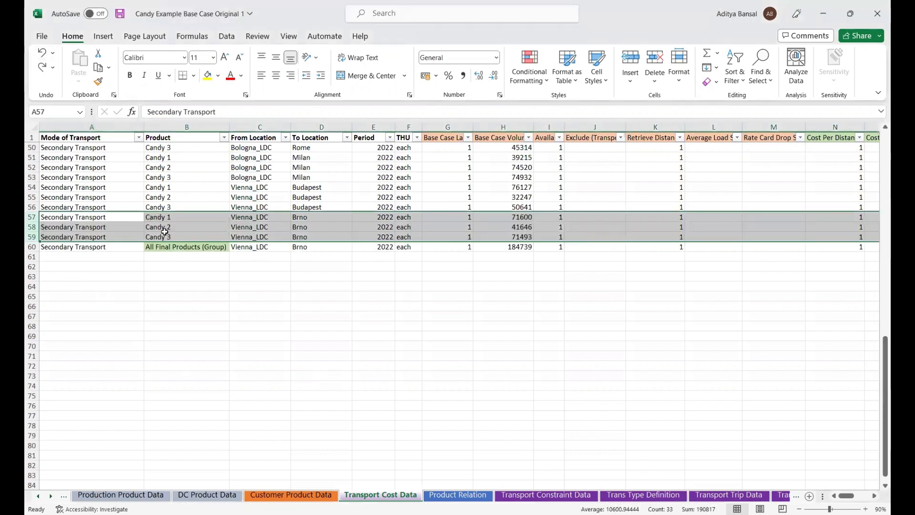
# - Clear the All Final Products (Group) row of the Vienna_LDC to Brno lane
pyautogui.click(32, 247)
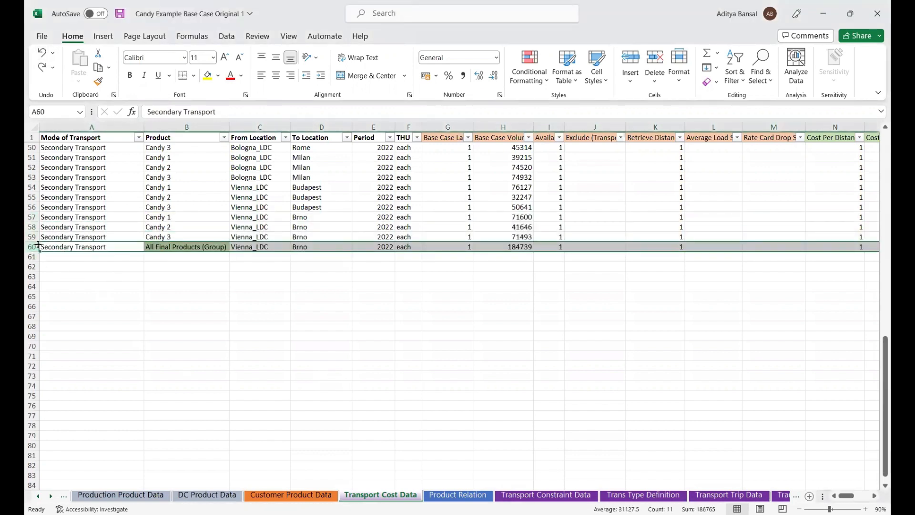
pyautogui.press('Delete')
pyautogui.click(167, 294)
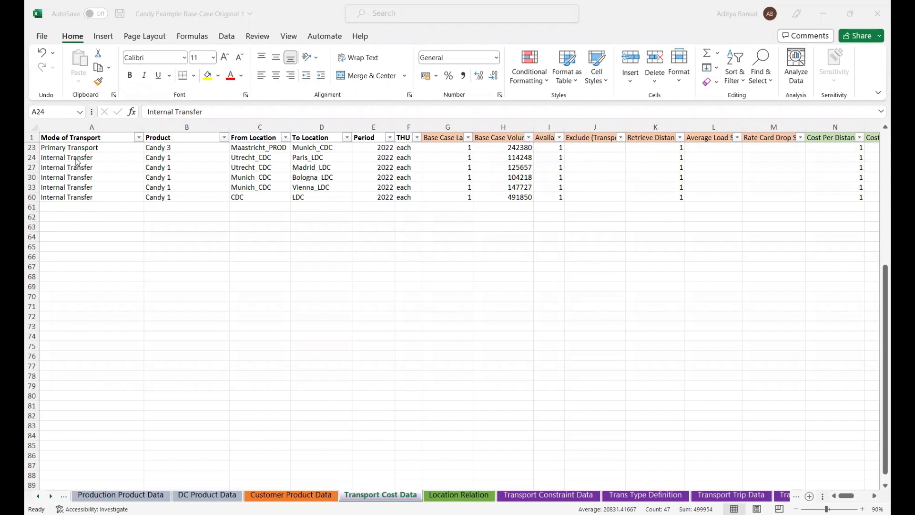
# - Check which sublocations belong to the CDC and LDC groups in the Location Relation sheet
pyautogui.click(218, 238)
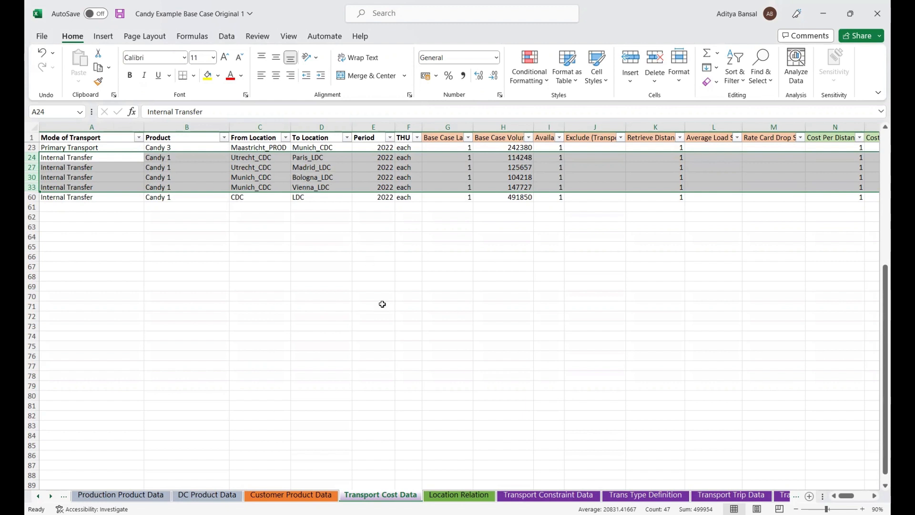
pyautogui.click(397, 346)
pyautogui.click(459, 495)
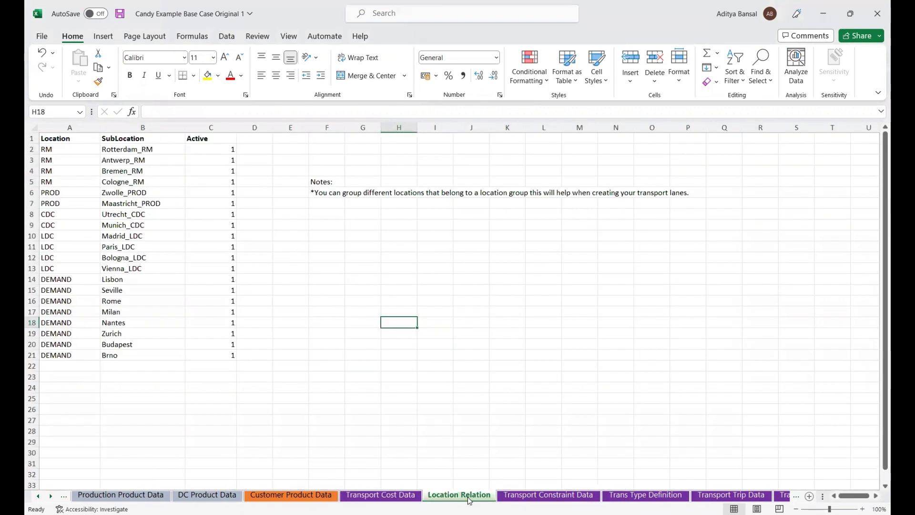
pyautogui.moveTo(53, 215); pyautogui.dragTo(129, 225)
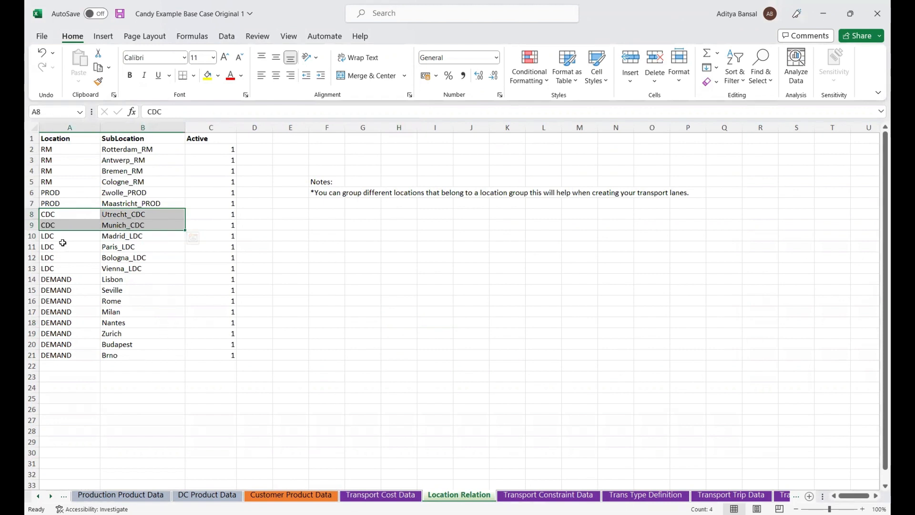
pyautogui.moveTo(67, 239); pyautogui.dragTo(119, 264)
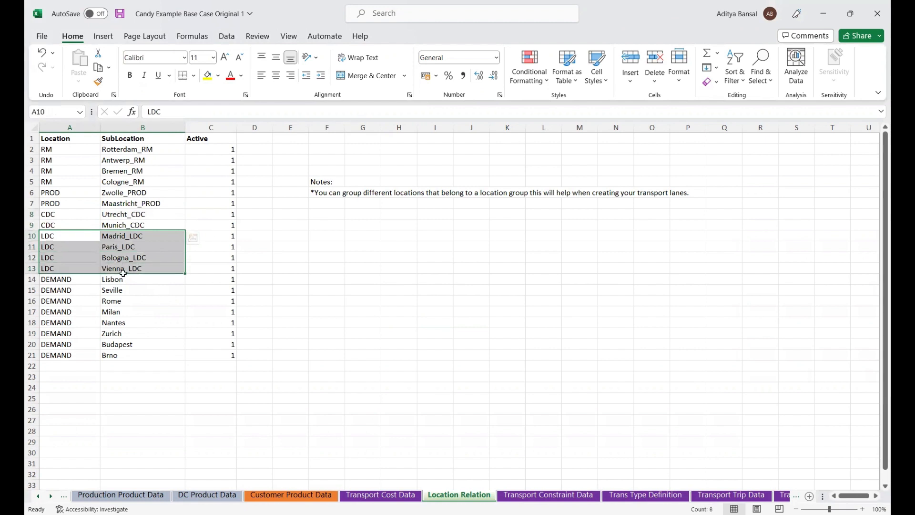
# - In Transport Cost Data, examine the Candy 1 CDC to LDC transfer row and compare its base case volume with the individual internal transfer lanes
pyautogui.click(380, 495)
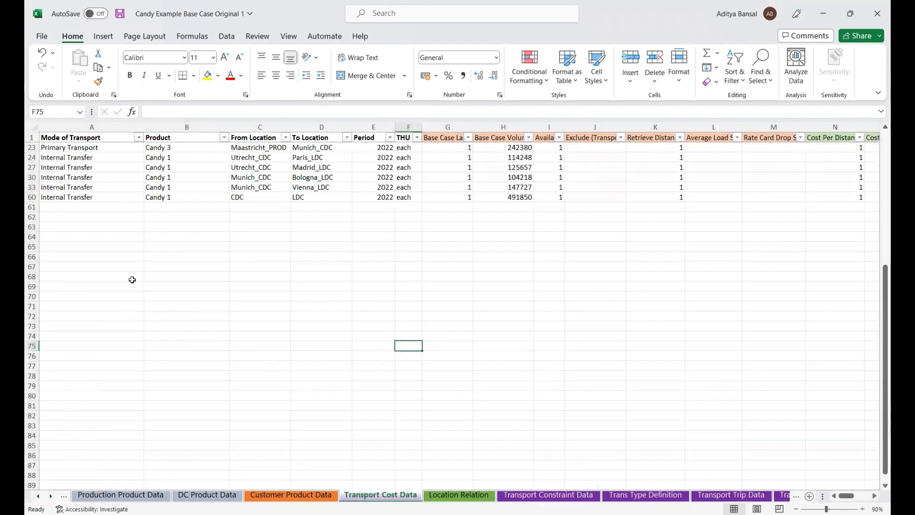
pyautogui.click(40, 197)
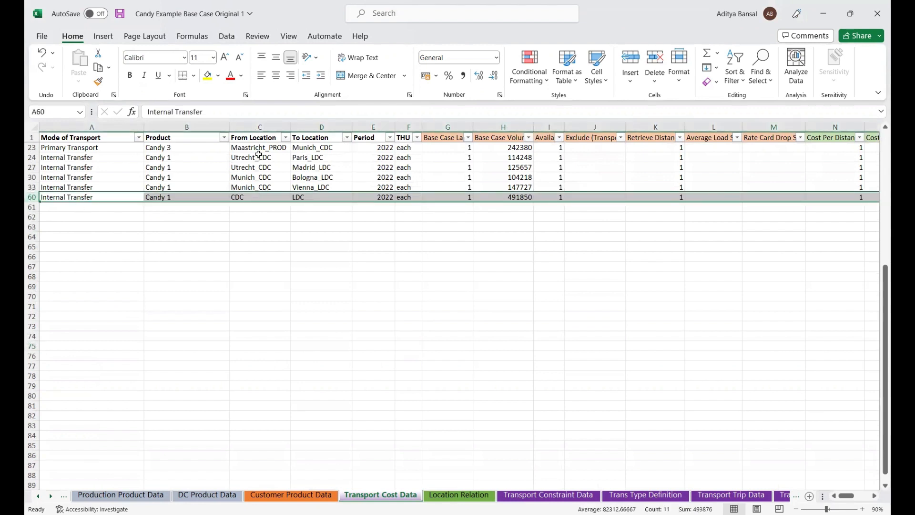
pyautogui.click(201, 199)
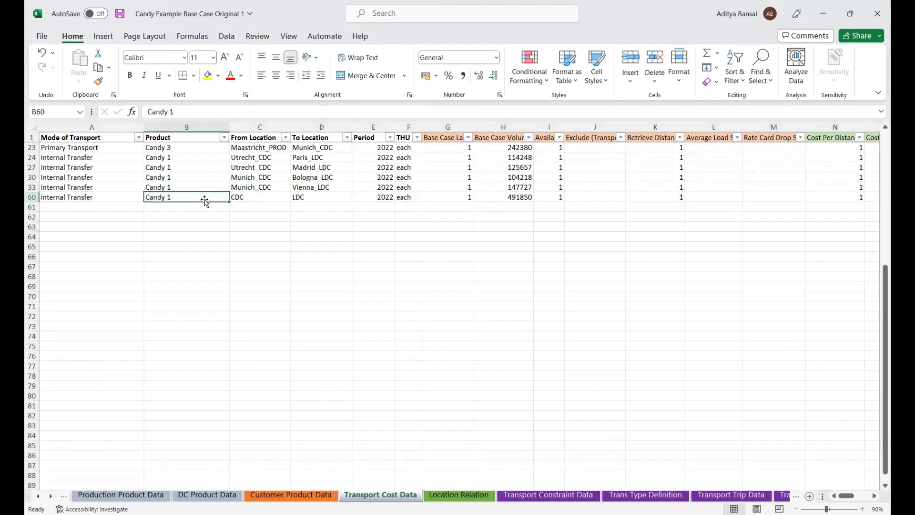
pyautogui.click(242, 197)
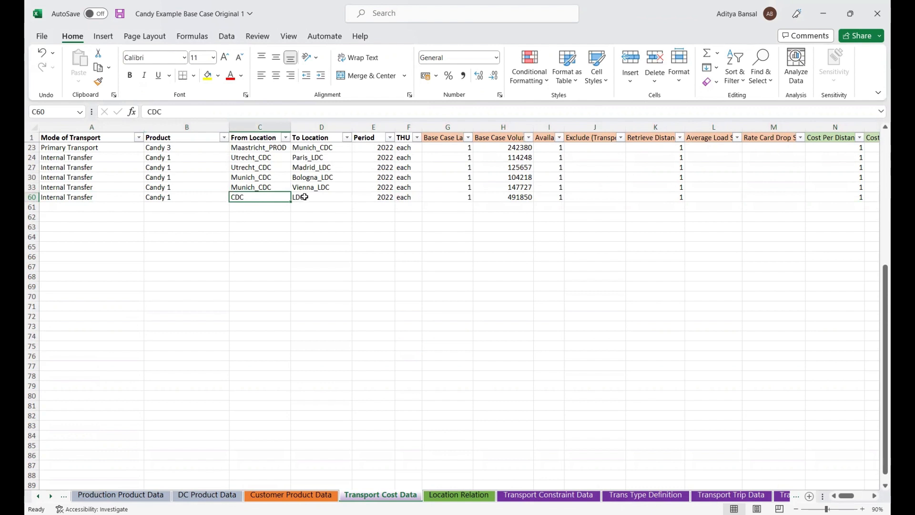
pyautogui.click(304, 197)
pyautogui.click(511, 203)
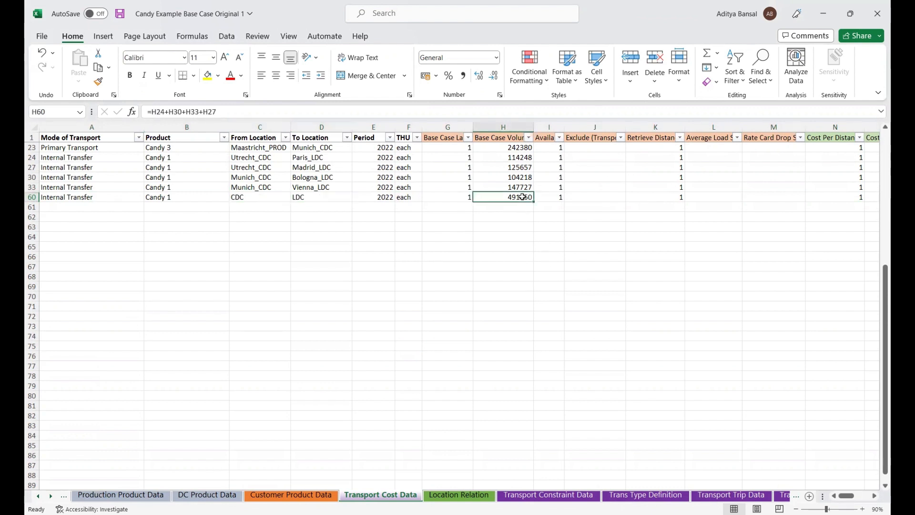
pyautogui.click(513, 153)
pyautogui.moveTo(514, 152); pyautogui.dragTo(517, 200)
pyautogui.click(517, 228)
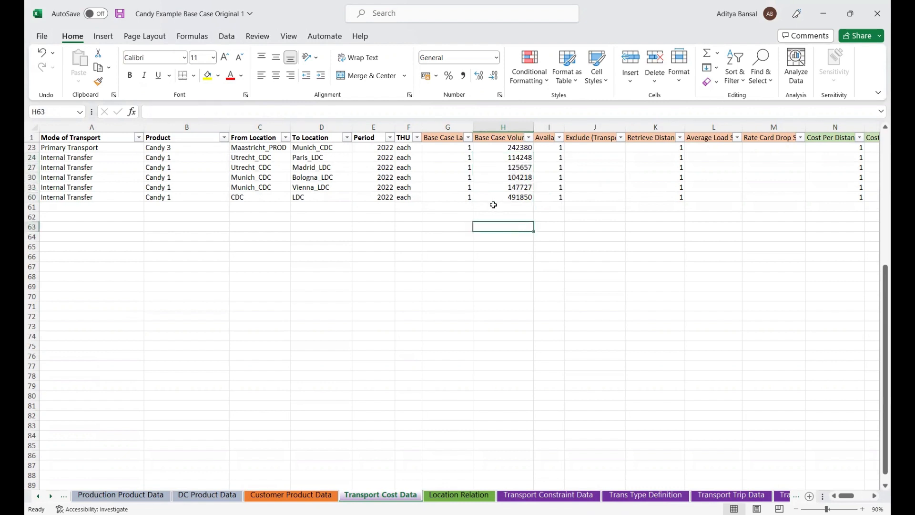
# - Check the formula behind the CDC to LDC base case volume and the four individual LDC destinations of the Candy 1 internal transfers
pyautogui.click(461, 227)
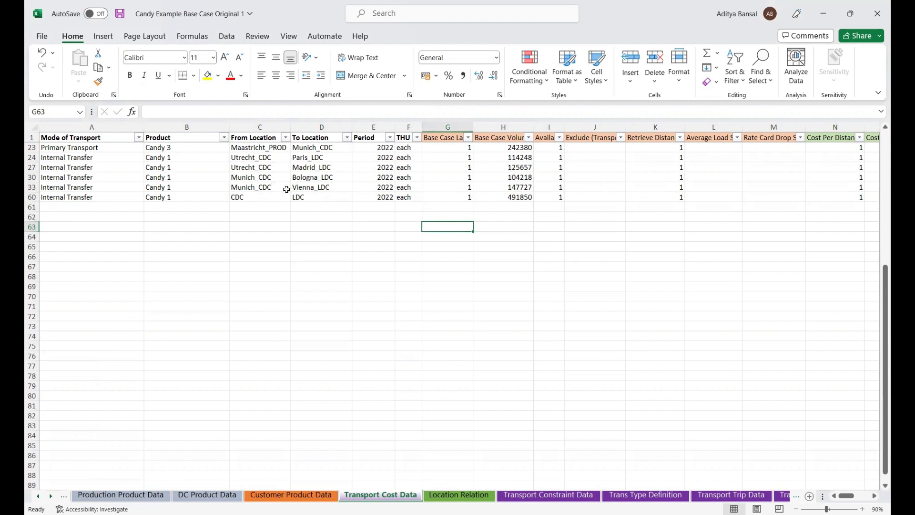
pyautogui.click(510, 198)
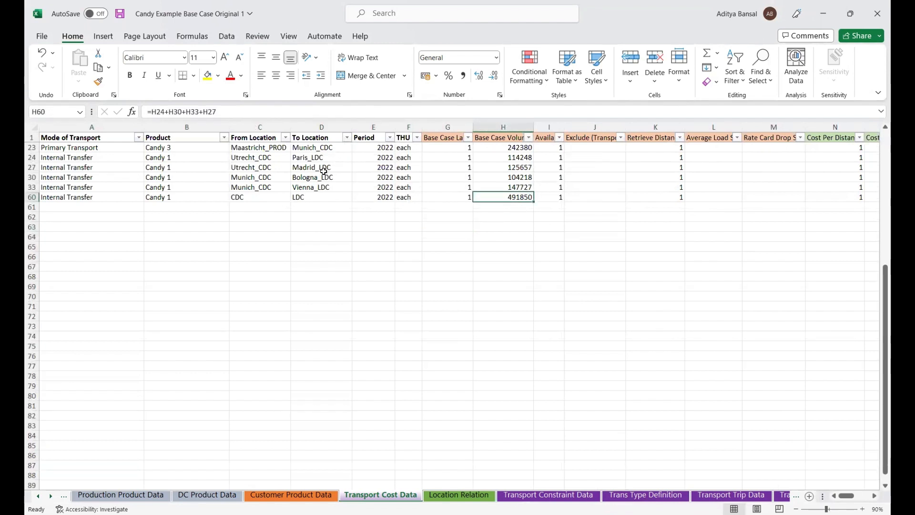
pyautogui.click(327, 155)
pyautogui.moveTo(327, 155); pyautogui.dragTo(329, 186)
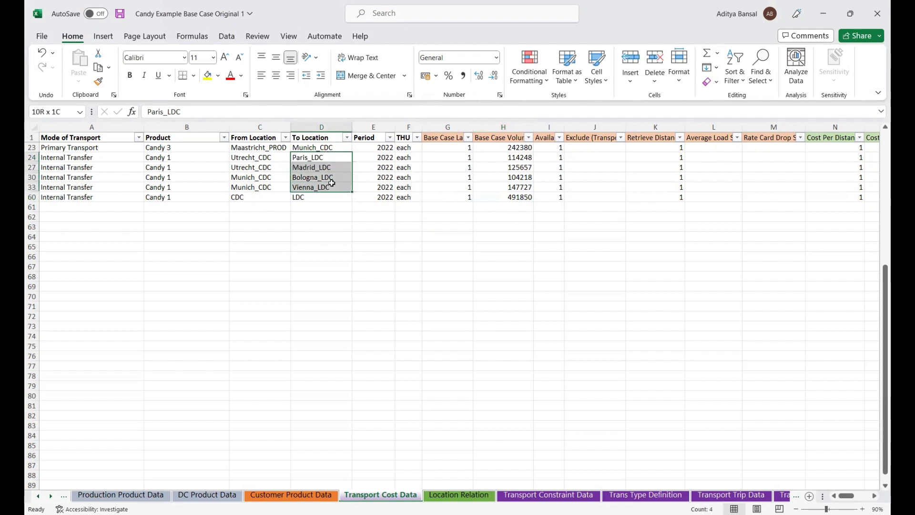
pyautogui.click(379, 251)
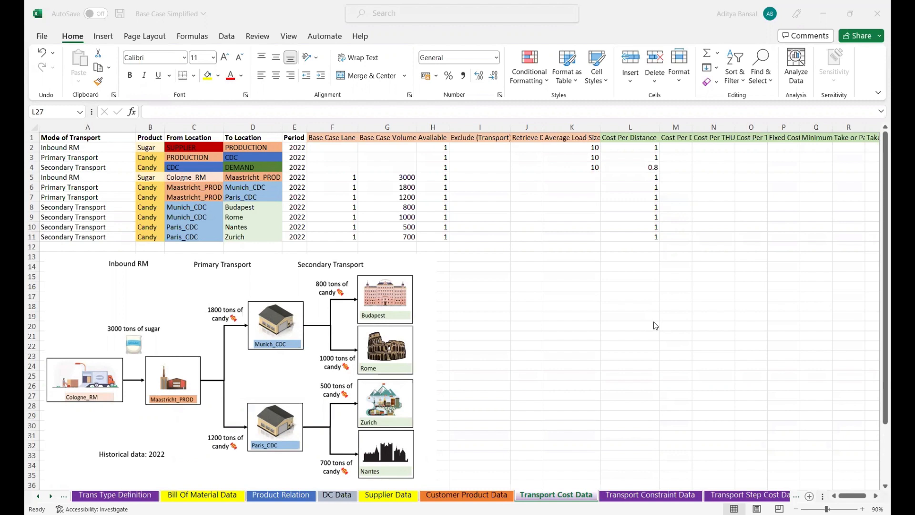
# - In the Base Case Simplified workbook, compare the CDC to DEMAND row with the four individual Secondary Transport lanes and set those lanes' Cost Per Distance to 0.8
pyautogui.click(30, 169)
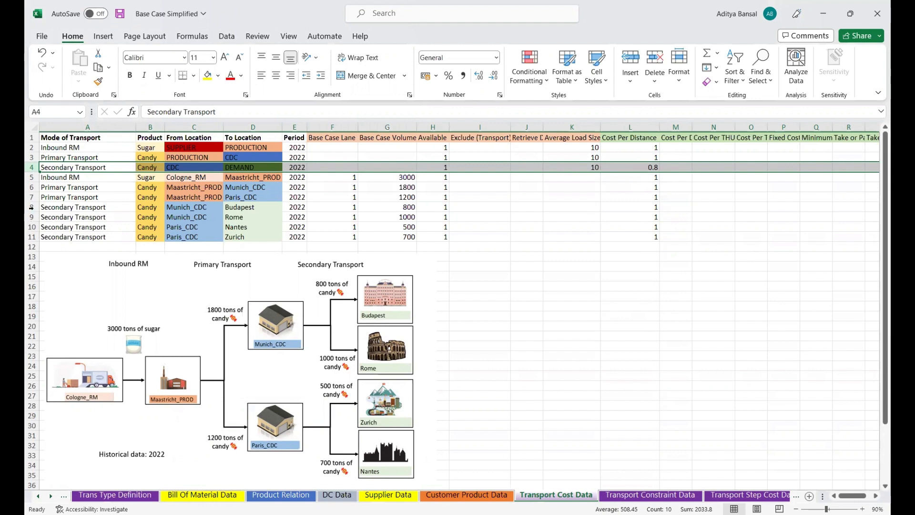
pyautogui.moveTo(32, 207); pyautogui.dragTo(33, 236)
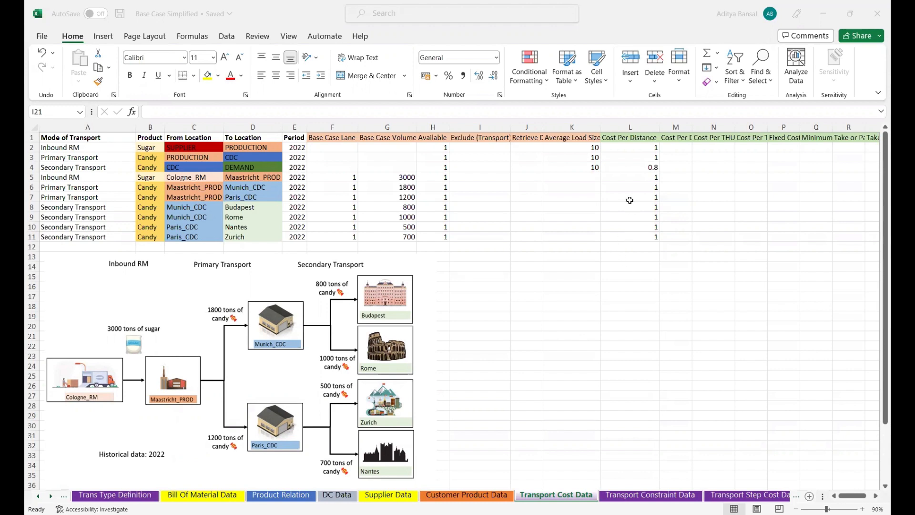
pyautogui.moveTo(630, 207); pyautogui.dragTo(632, 236)
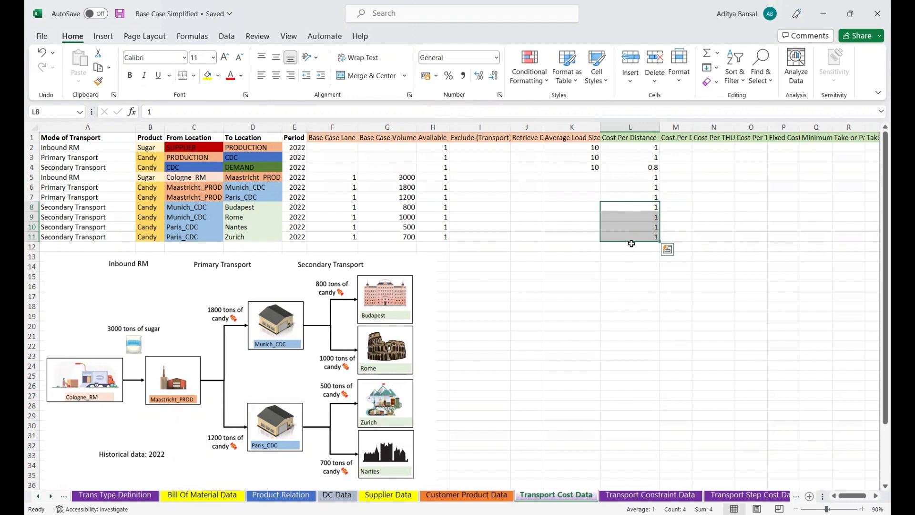
pyautogui.press('Delete')
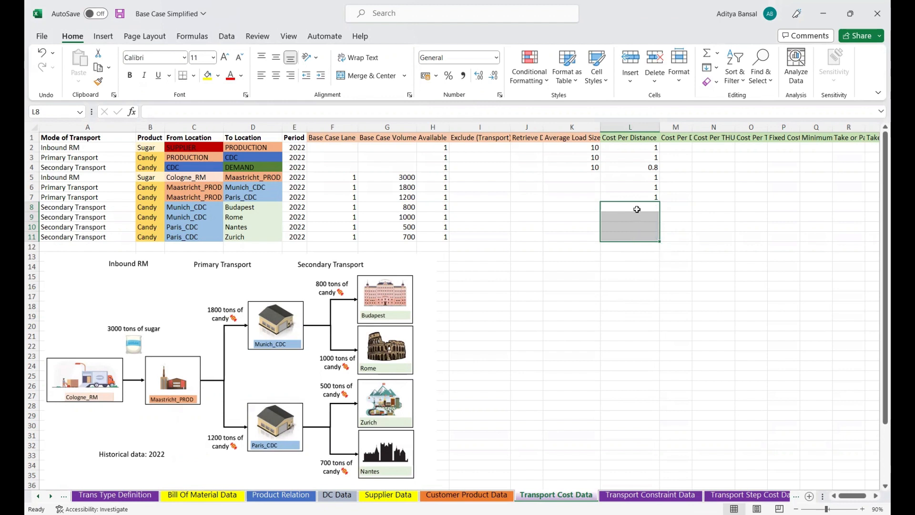
pyautogui.click(637, 209)
pyautogui.write('0')
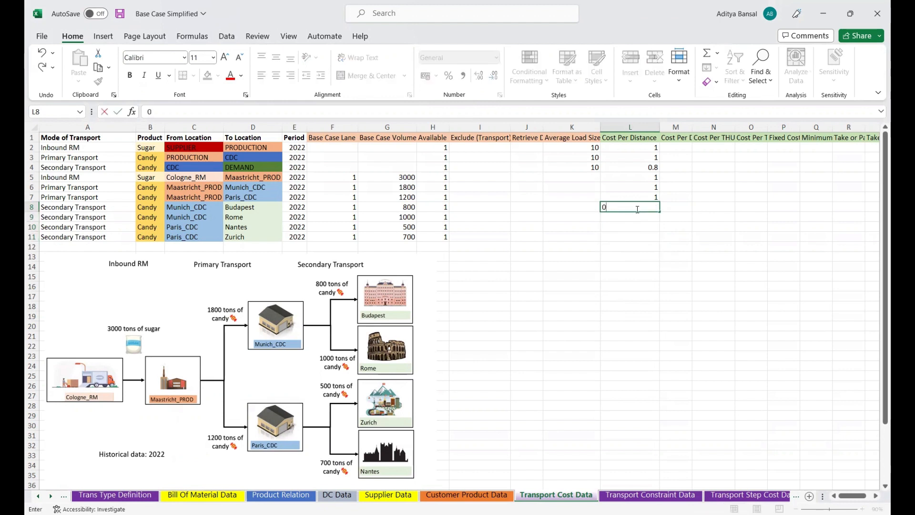
pyautogui.write('.8')
pyautogui.click(658, 260)
pyautogui.click(657, 209)
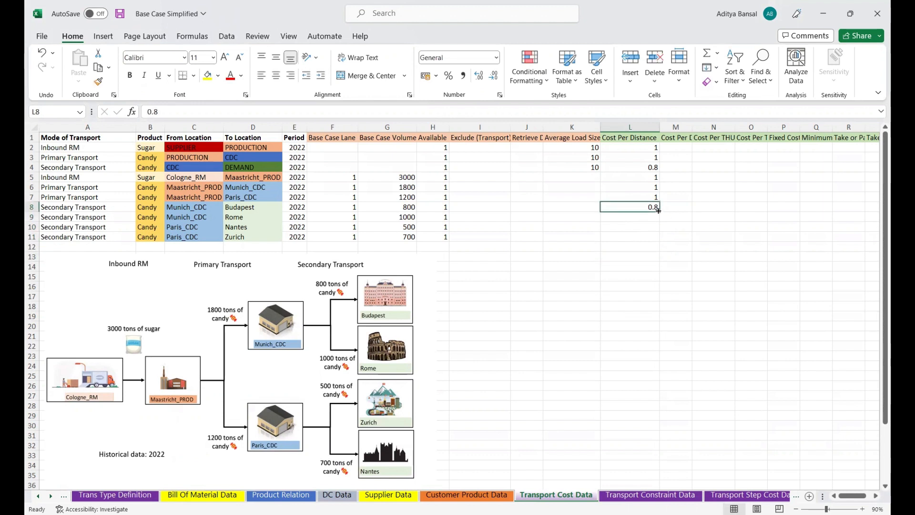
pyautogui.moveTo(658, 210); pyautogui.dragTo(658, 238)
pyautogui.click(647, 284)
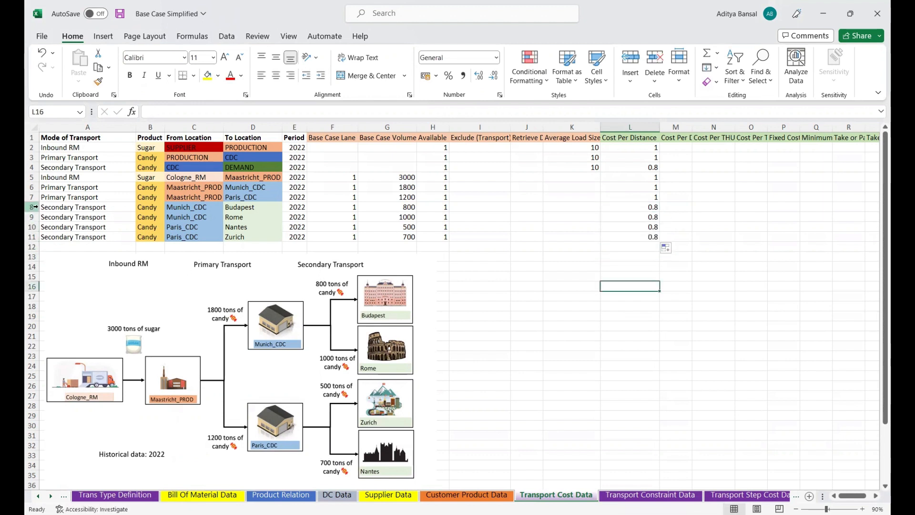
# - Delete the four individual Secondary Transport rows from Munich_CDC and Paris_CDC, and check the CDC to DEMAND row's Cost Per Distance
pyautogui.moveTo(34, 207); pyautogui.dragTo(33, 217)
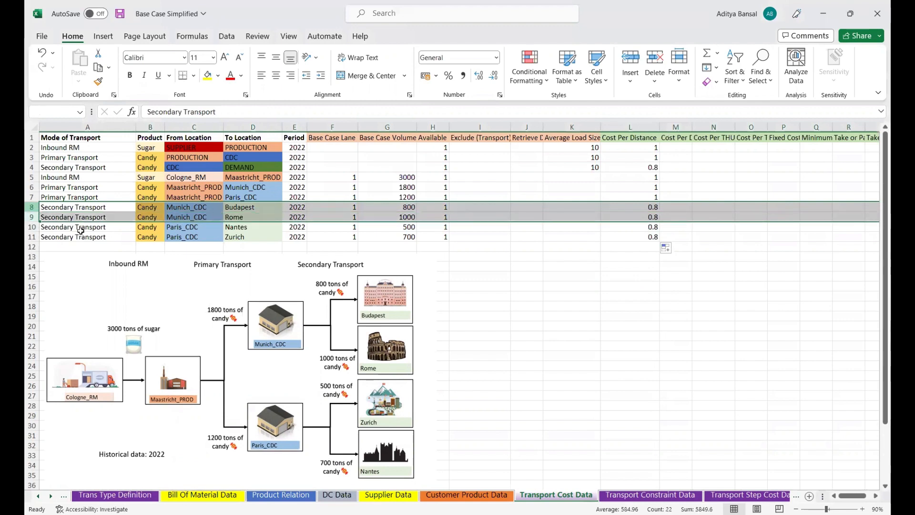
pyautogui.keyDown('shift'); pyautogui.click(77, 235); pyautogui.keyUp('shift')
pyautogui.rightClick(78, 236)
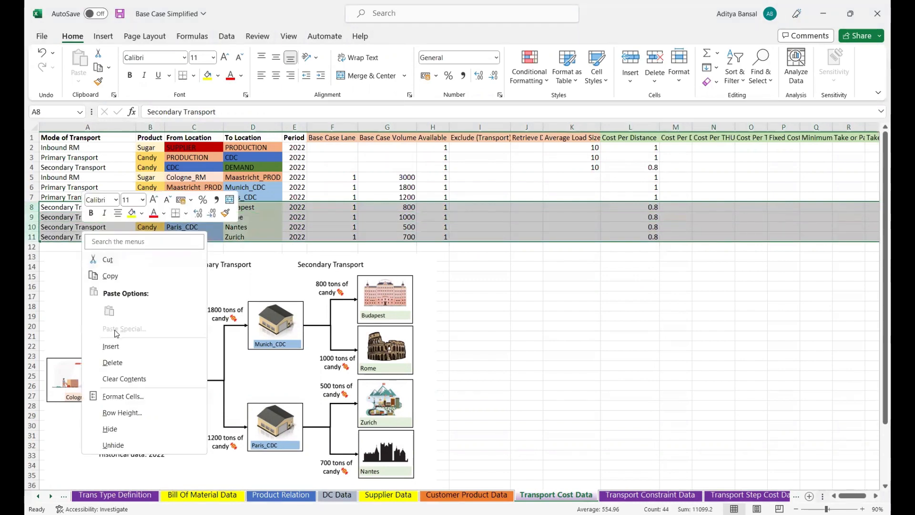
pyautogui.click(118, 361)
pyautogui.click(656, 166)
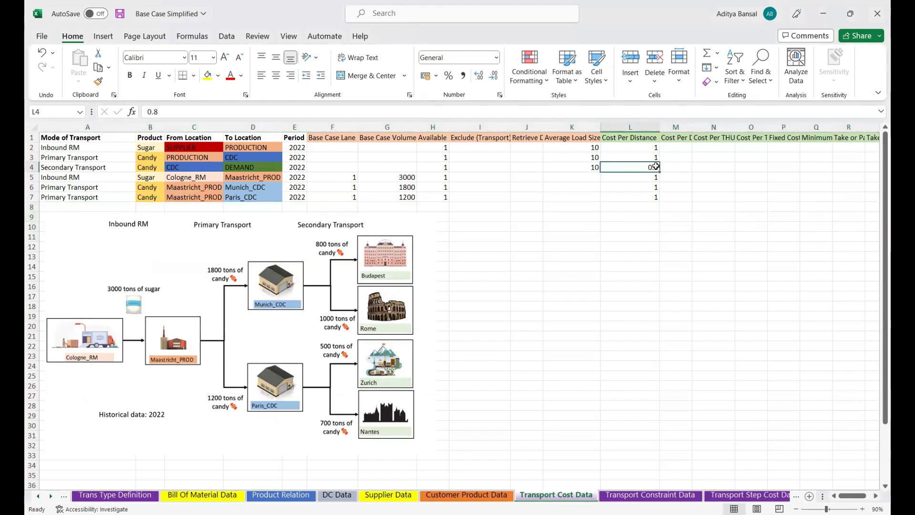
pyautogui.click(32, 167)
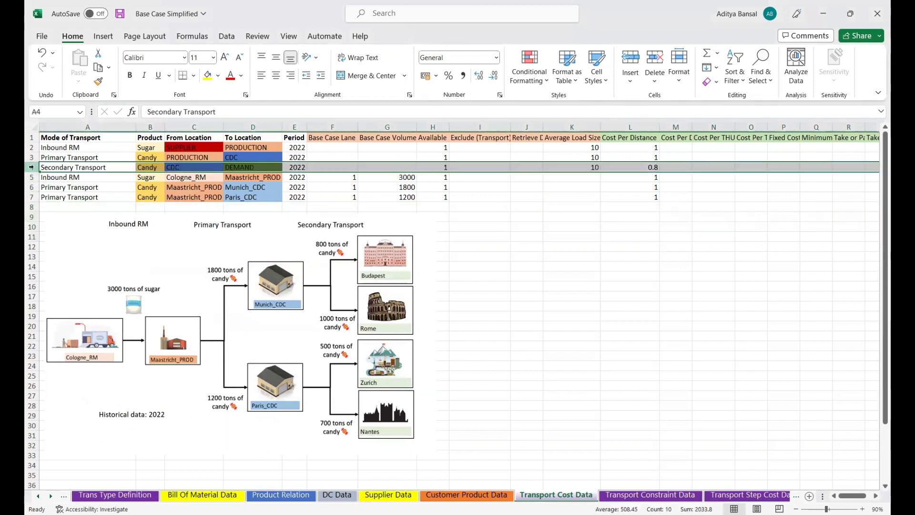
pyautogui.click(544, 367)
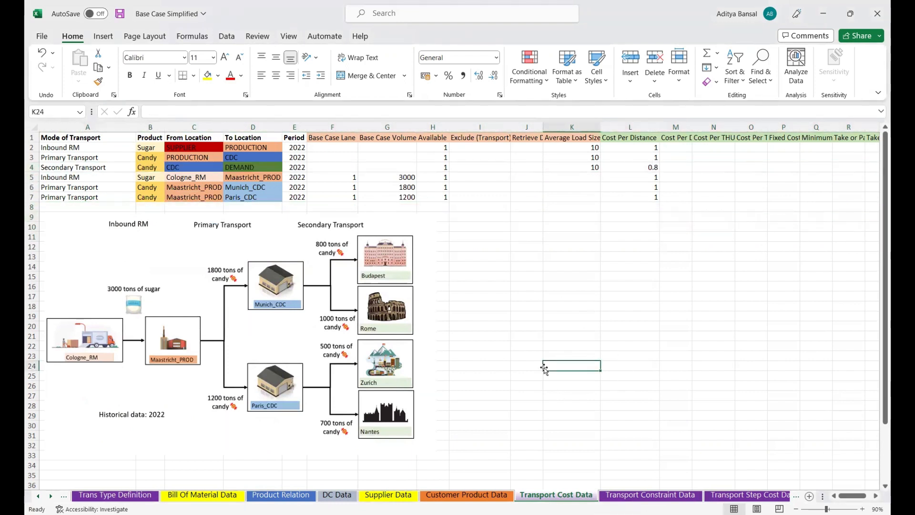